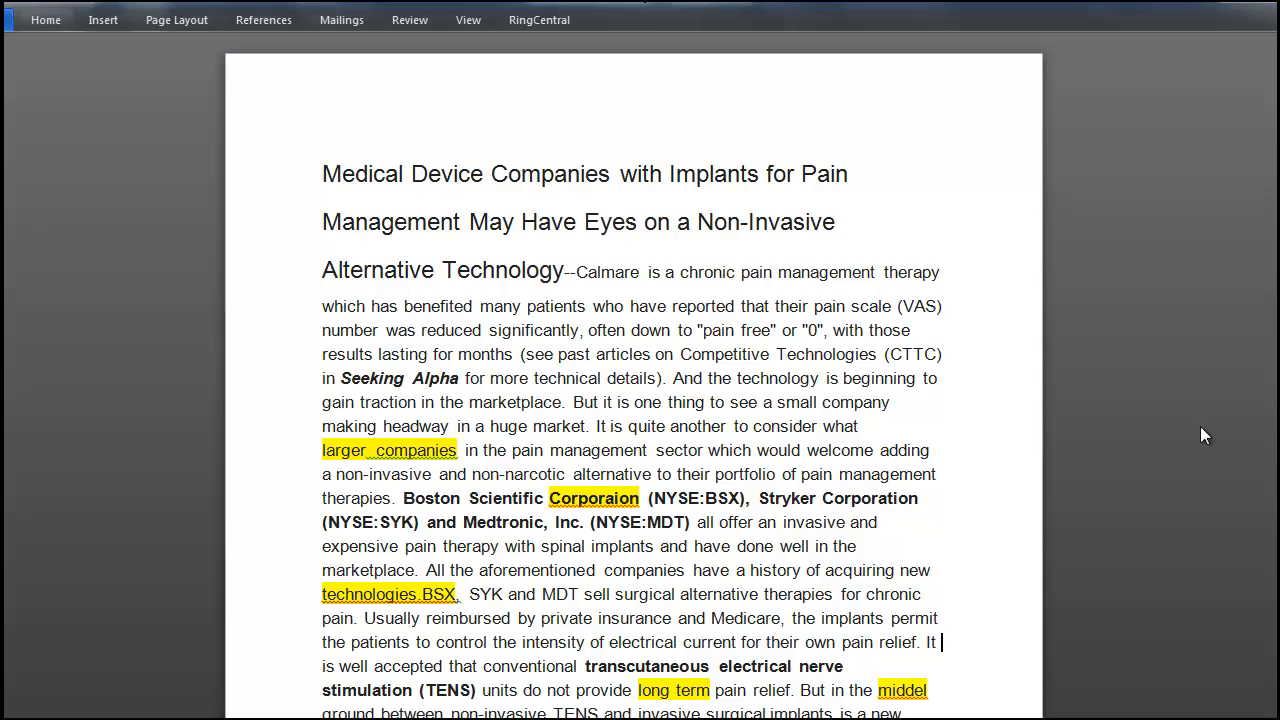
Step: Remove the yellow highlight from the misspelled word "Corporaion" after "Boston Scientific"
{"action": "scroll", "coordinate": [1135, 425], "scroll_direction": "down", "scroll_amount": 5}
{"action": "scroll", "coordinate": [1077, 428], "scroll_direction": "up", "scroll_amount": 3}
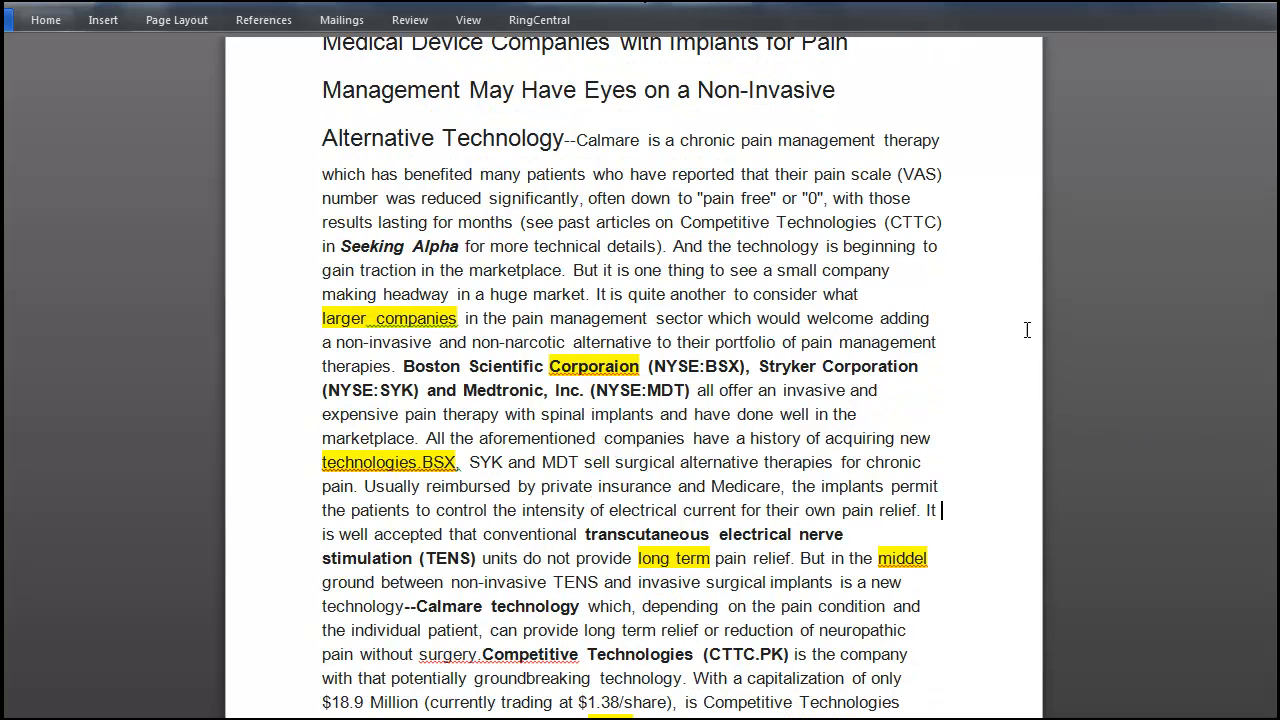
{"action": "left_click_drag", "start_coordinate": [551, 366], "coordinate": [639, 367]}
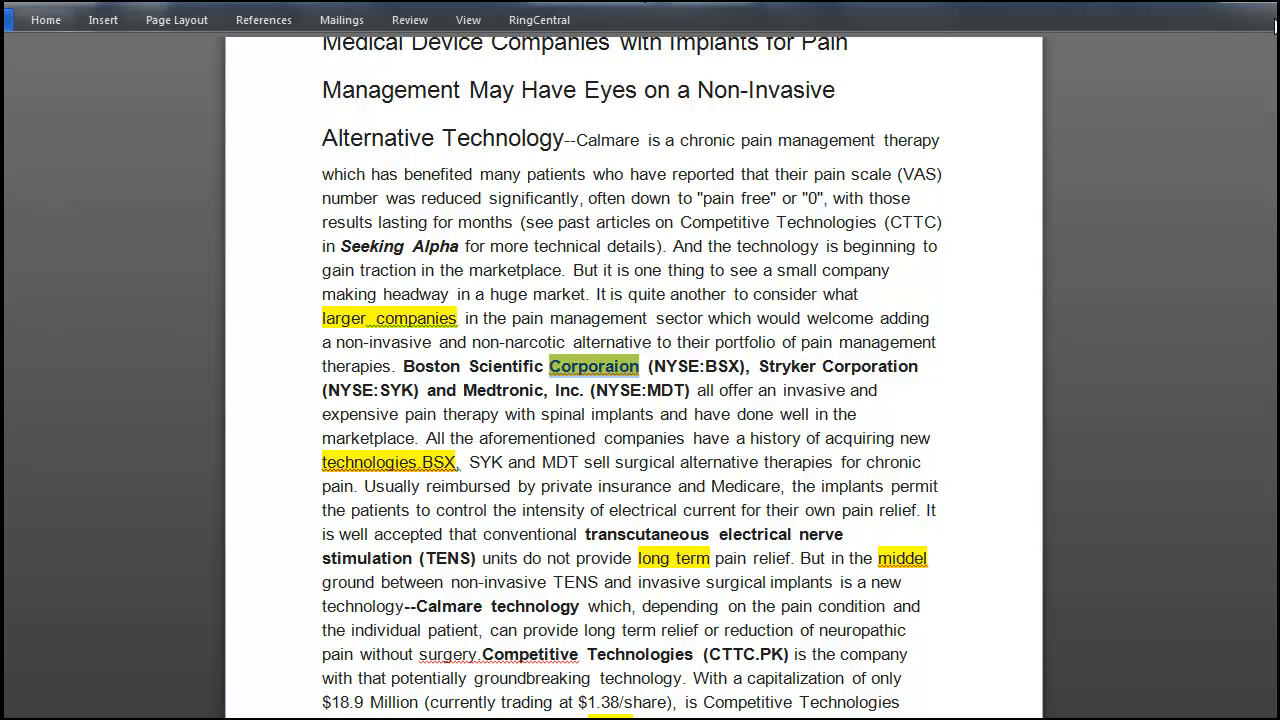
{"action": "left_click", "coordinate": [1276, 19]}
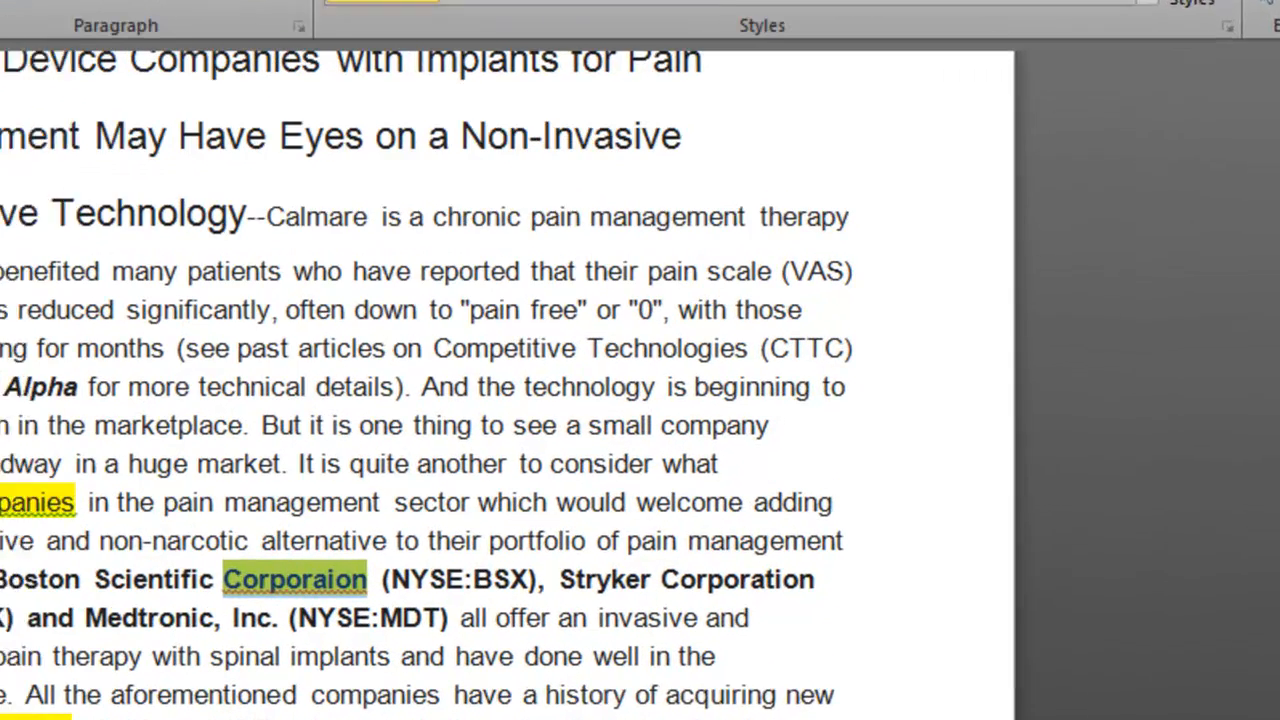
{"action": "left_click", "coordinate": [279, 70]}
{"action": "left_click", "coordinate": [322, 194]}
{"action": "left_click", "coordinate": [1189, 571]}
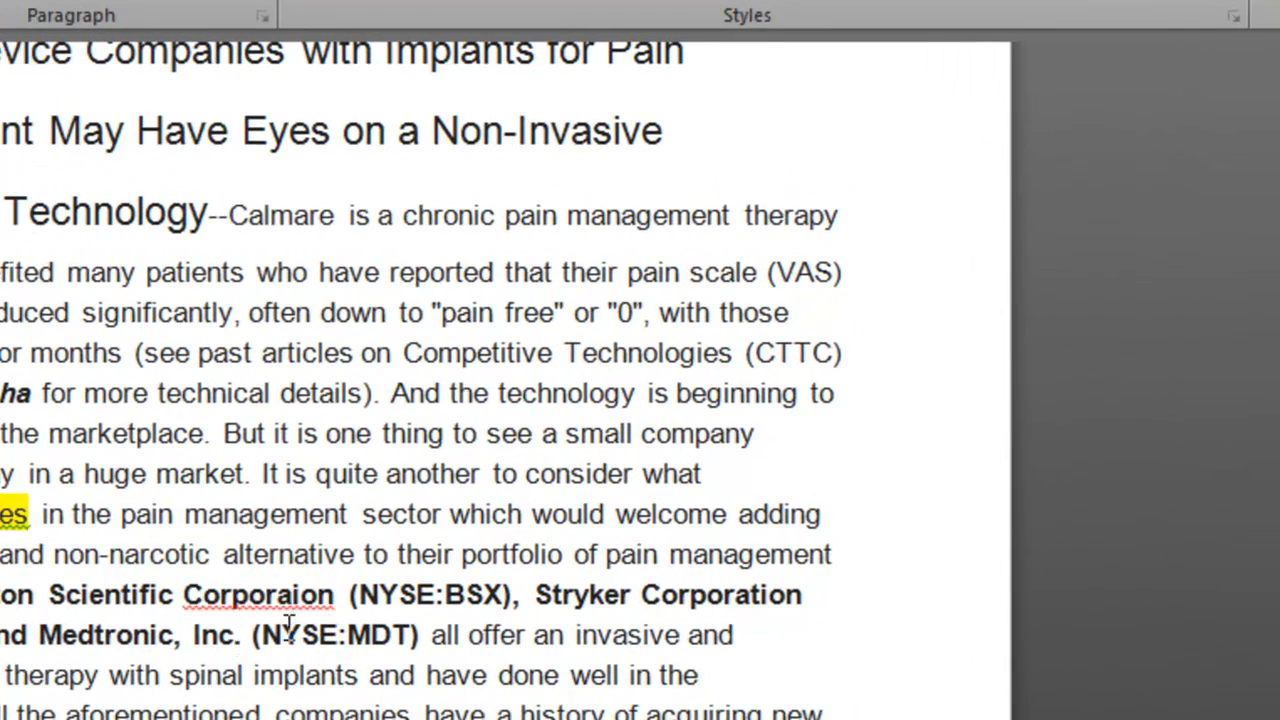
Step: Correct the spelling of "Corporaion" to the suggested "Corporation"
{"action": "right_click", "coordinate": [236, 598]}
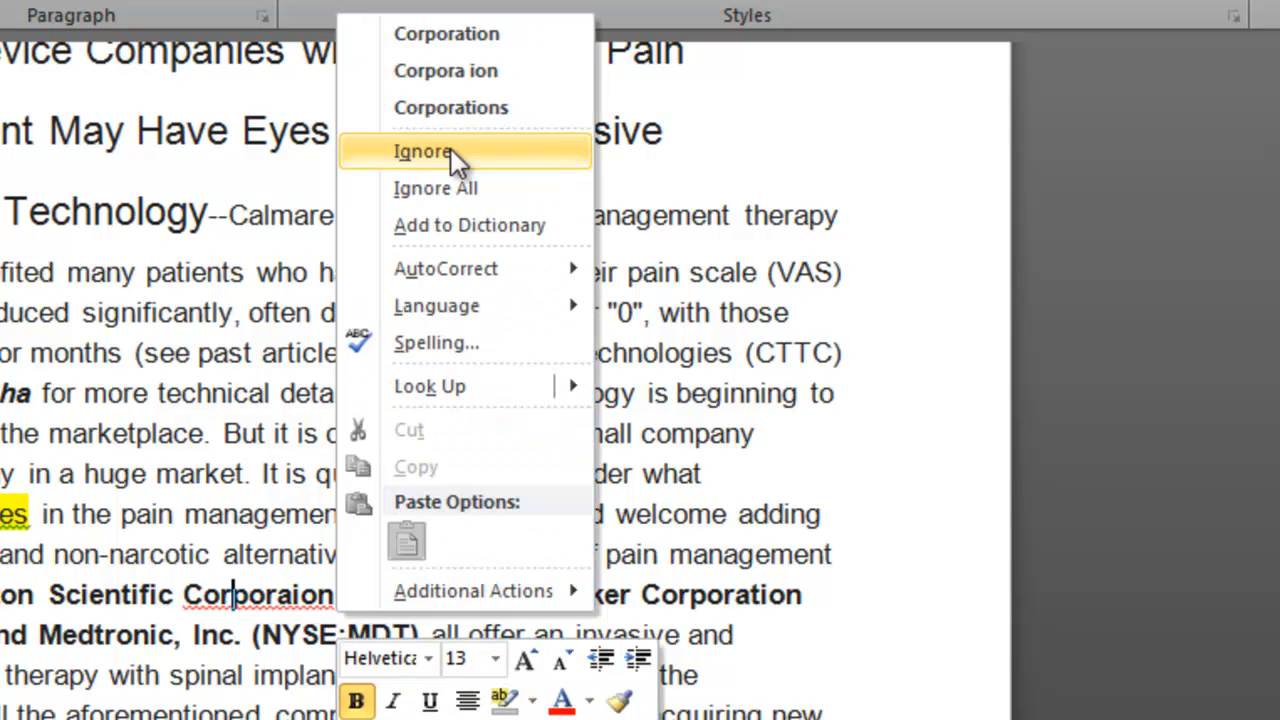
{"action": "left_click", "coordinate": [476, 31]}
{"action": "left_click", "coordinate": [1156, 478]}
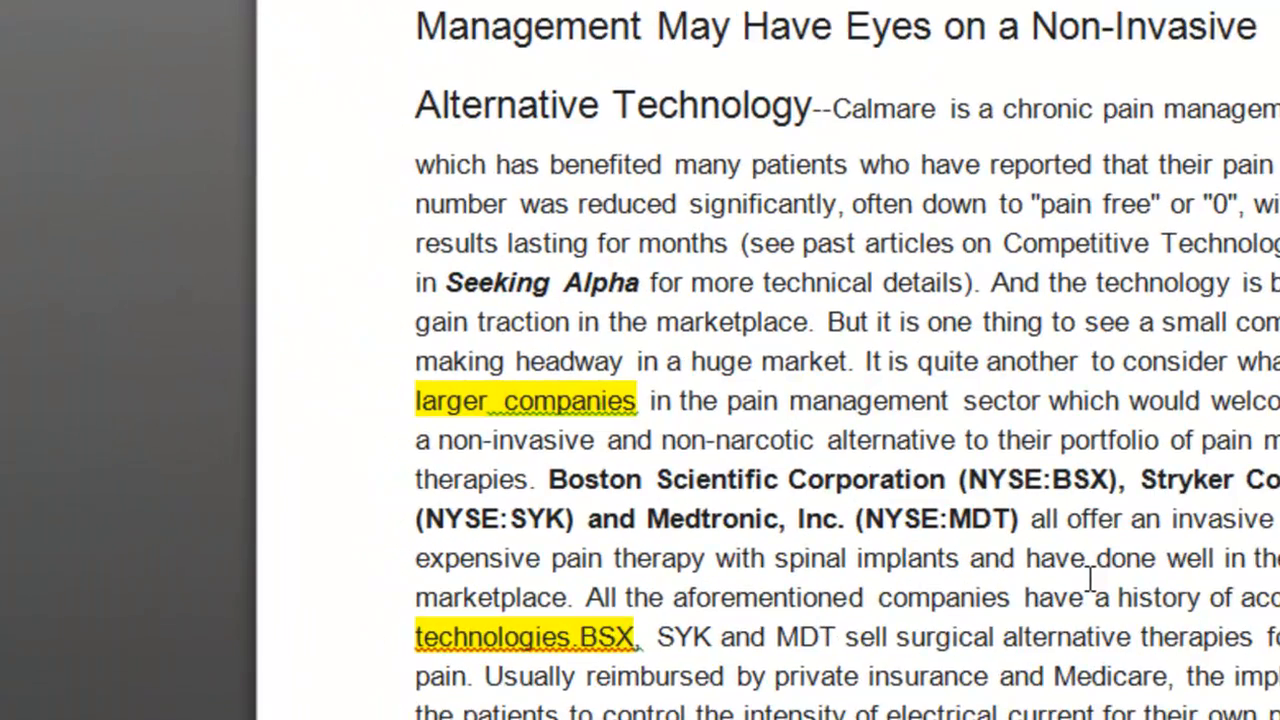
Step: Remove the yellow highlight from "larger companies" and delete the extra space between the two words
{"action": "left_click_drag", "start_coordinate": [329, 403], "coordinate": [447, 405]}
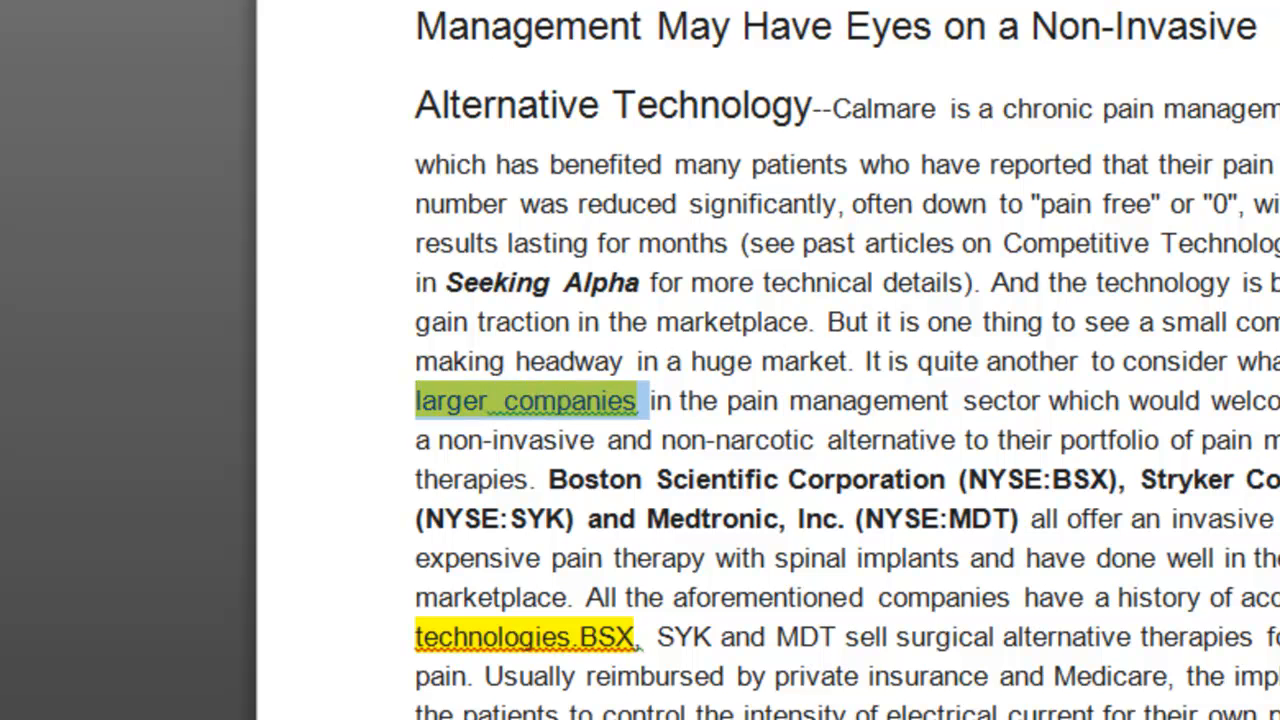
{"action": "left_click", "coordinate": [300, 287]}
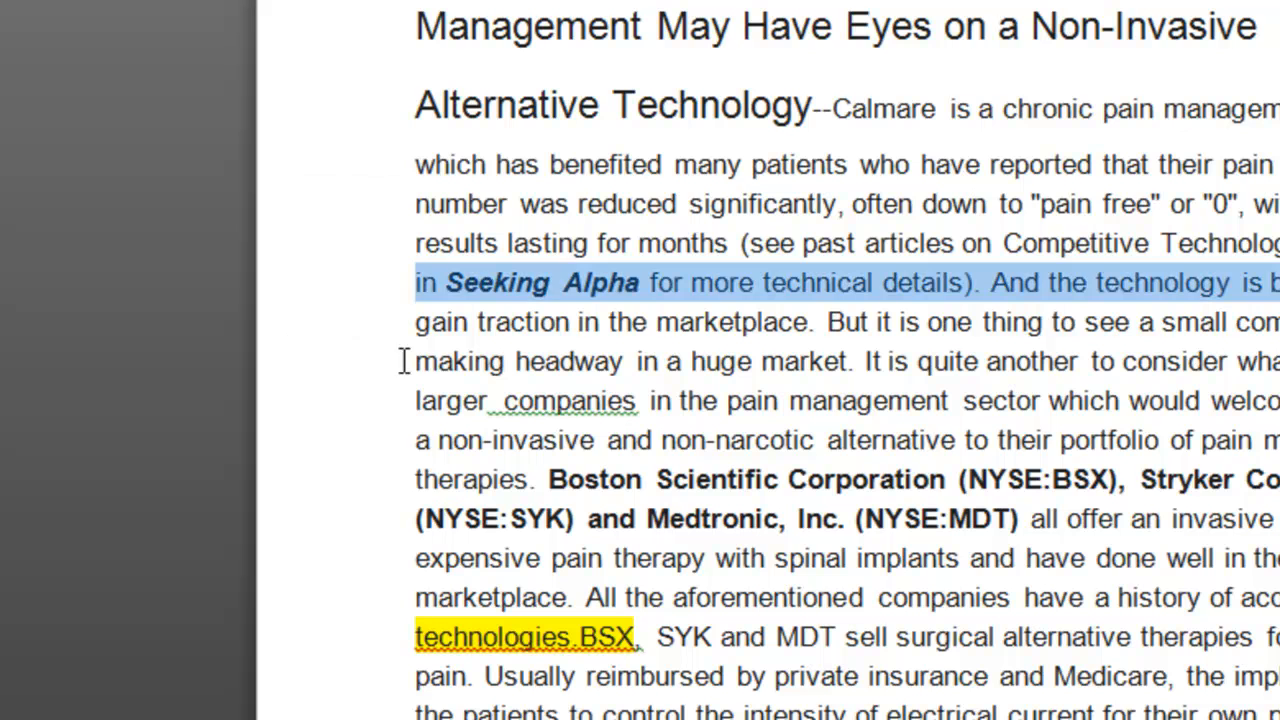
{"action": "left_click", "coordinate": [486, 438]}
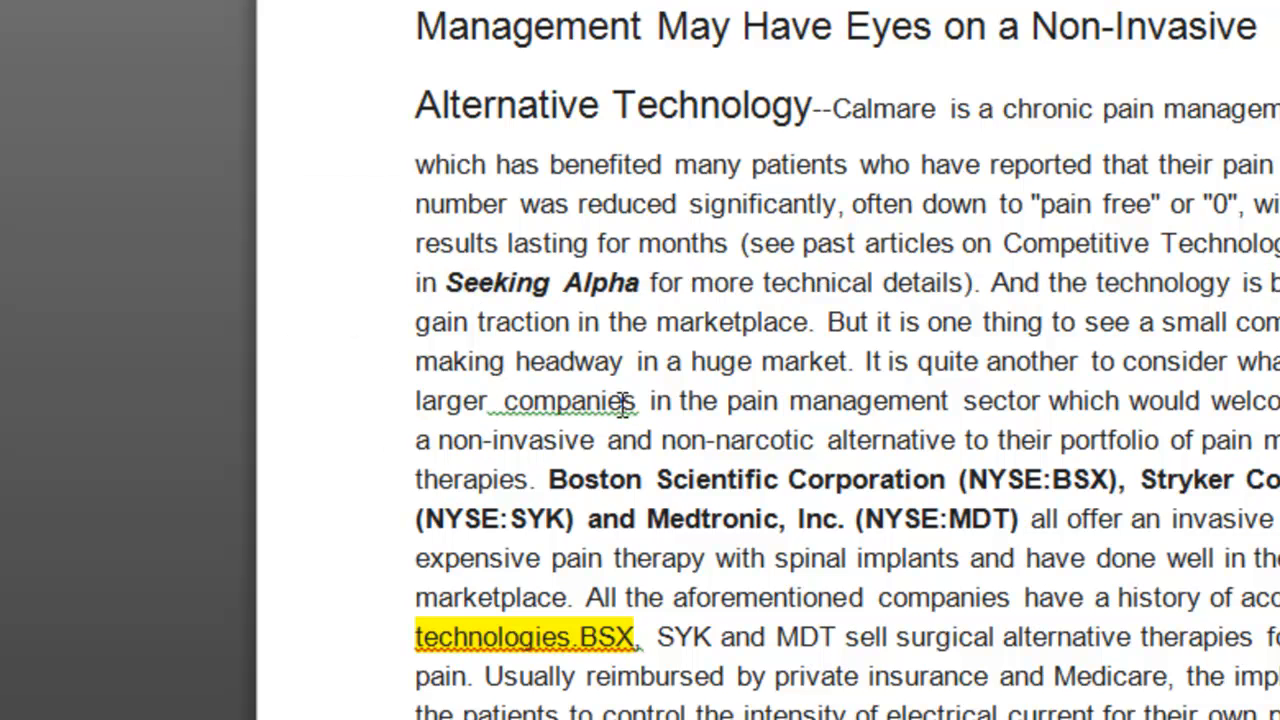
{"action": "left_click", "coordinate": [503, 400]}
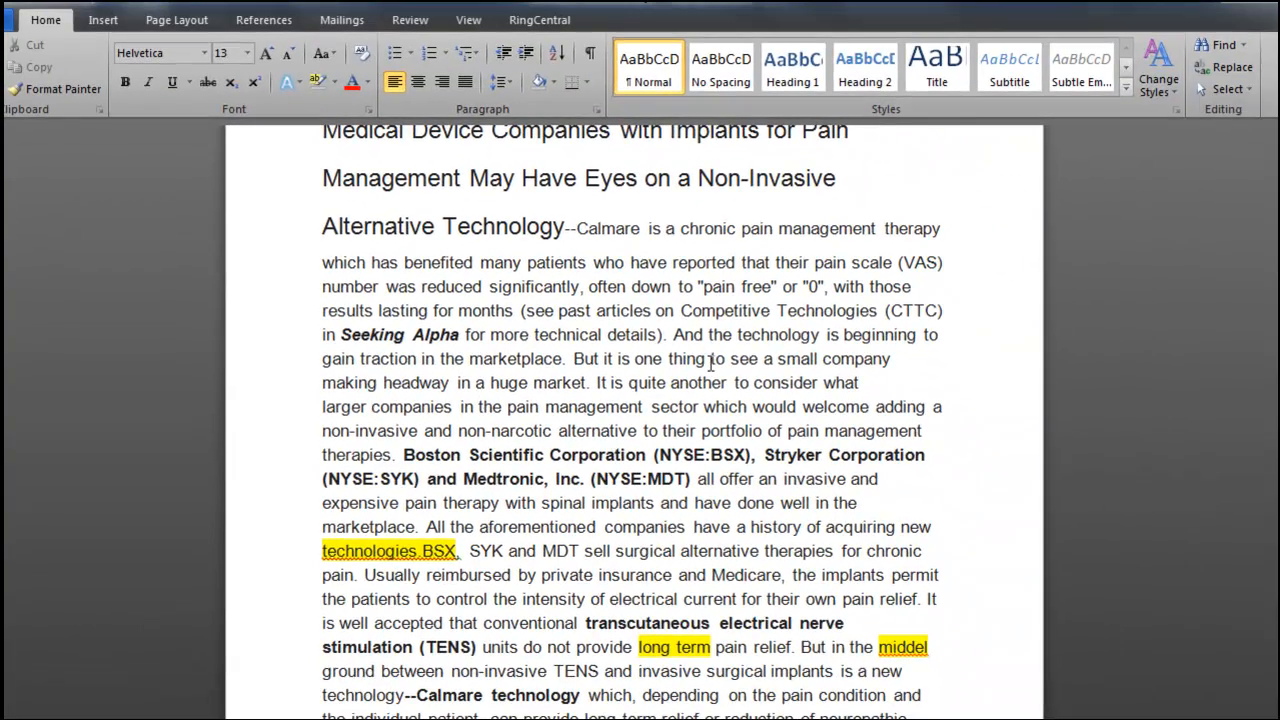
Step: Look through the rest of the article for the remaining highlighted errors, including the list of clinical trial links
{"action": "left_click", "coordinate": [1030, 383]}
{"action": "scroll", "coordinate": [1030, 383], "scroll_direction": "down", "scroll_amount": 20}
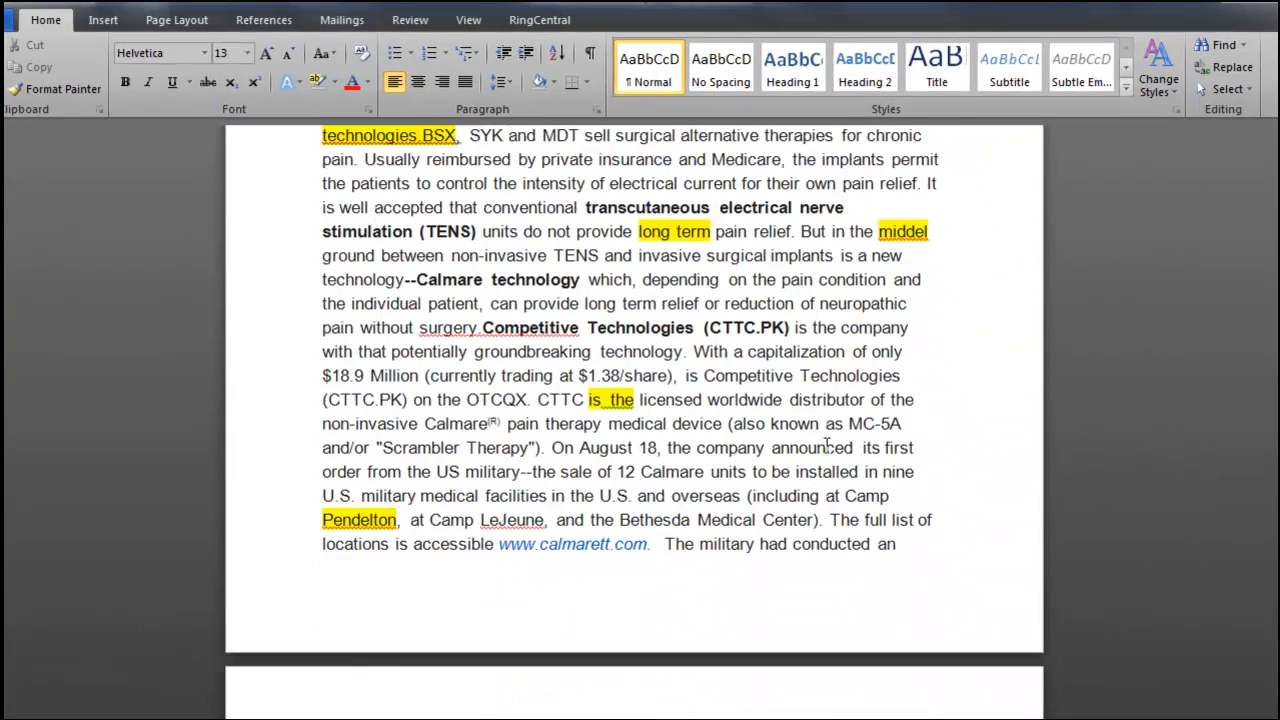
{"action": "scroll", "coordinate": [838, 474], "scroll_direction": "down", "scroll_amount": 13}
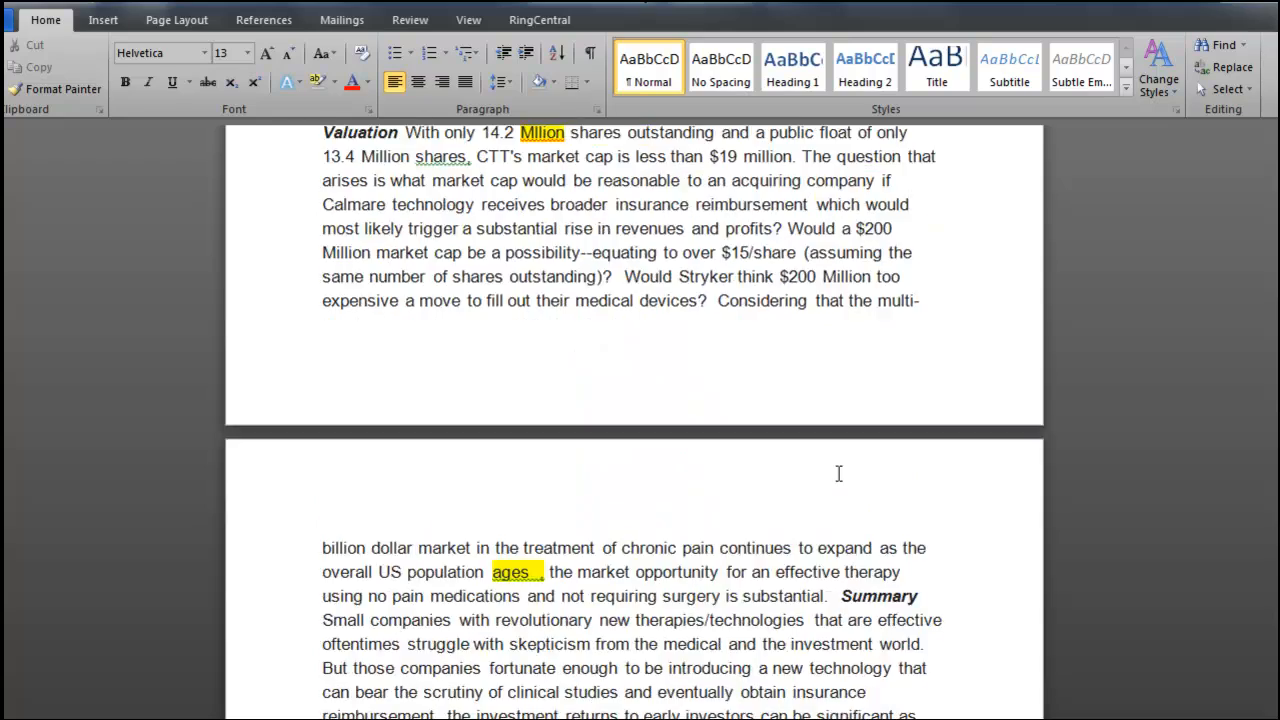
{"action": "scroll", "coordinate": [837, 472], "scroll_direction": "up", "scroll_amount": 9}
{"action": "scroll", "coordinate": [791, 513], "scroll_direction": "up", "scroll_amount": 20}
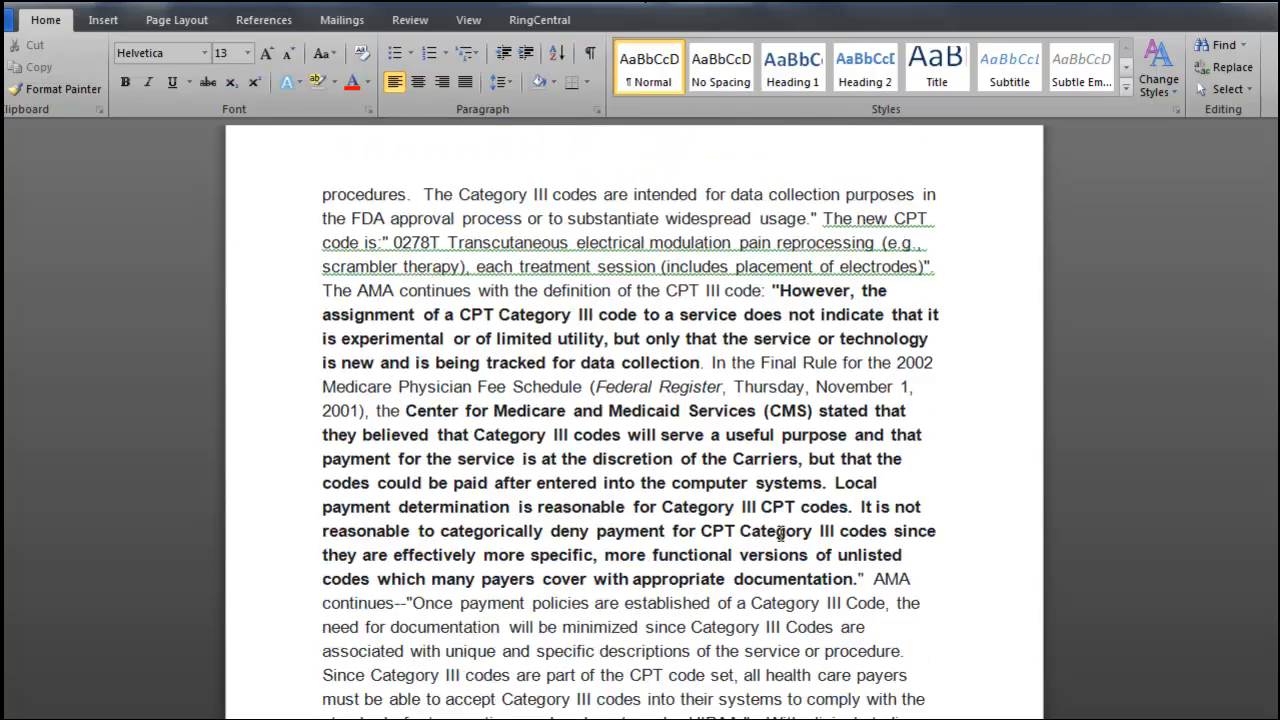
{"action": "left_click", "coordinate": [1129, 339]}
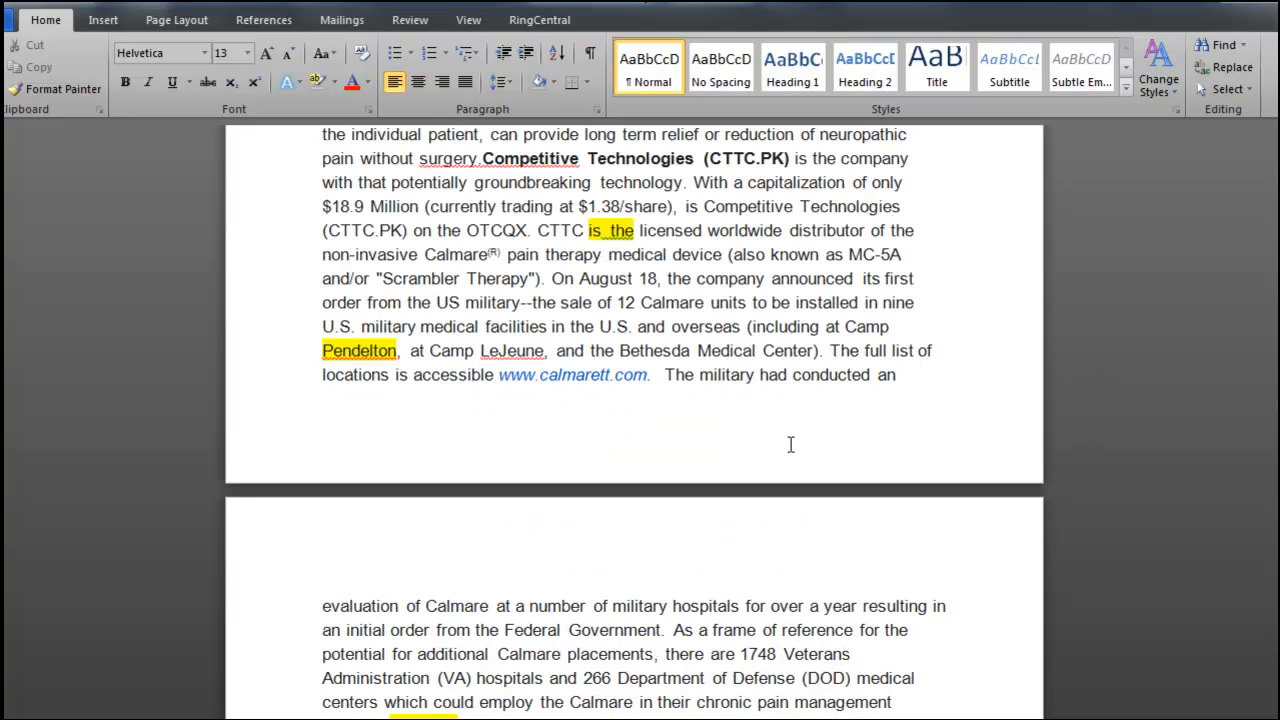
{"action": "scroll", "coordinate": [790, 444], "scroll_direction": "down", "scroll_amount": 18}
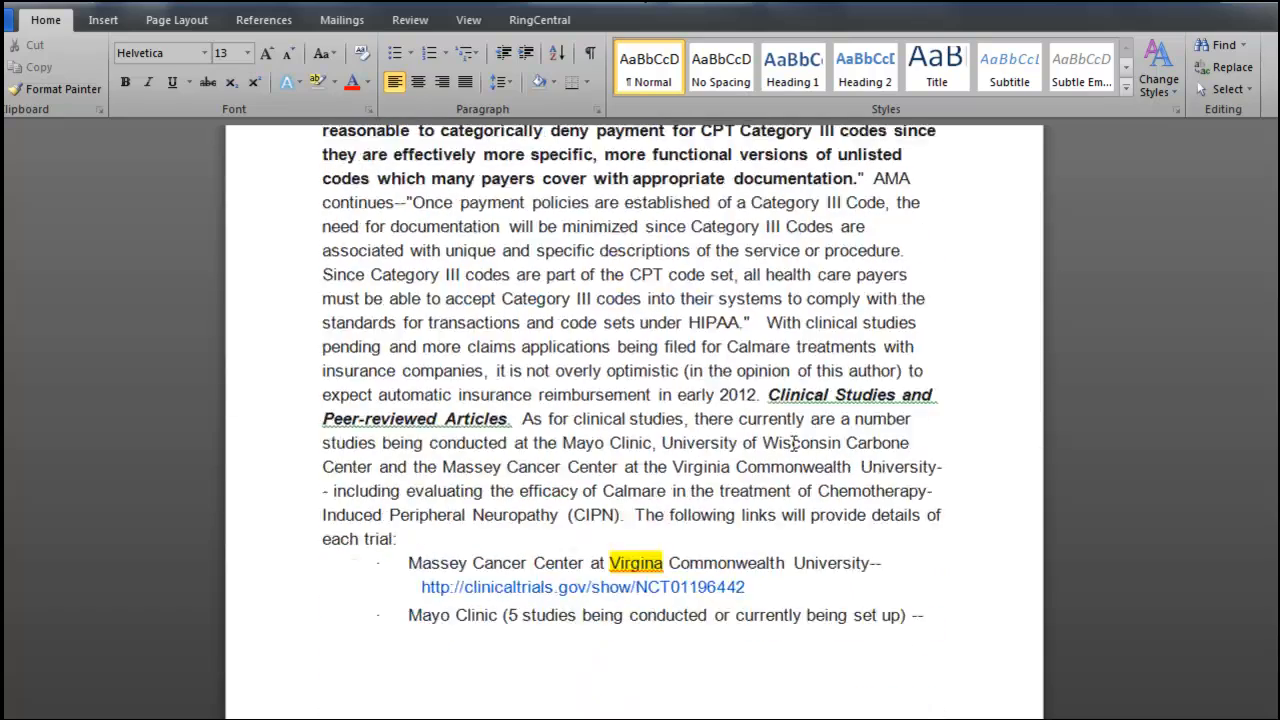
{"action": "scroll", "coordinate": [793, 443], "scroll_direction": "down", "scroll_amount": 10}
{"action": "scroll", "coordinate": [794, 441], "scroll_direction": "up", "scroll_amount": 7}
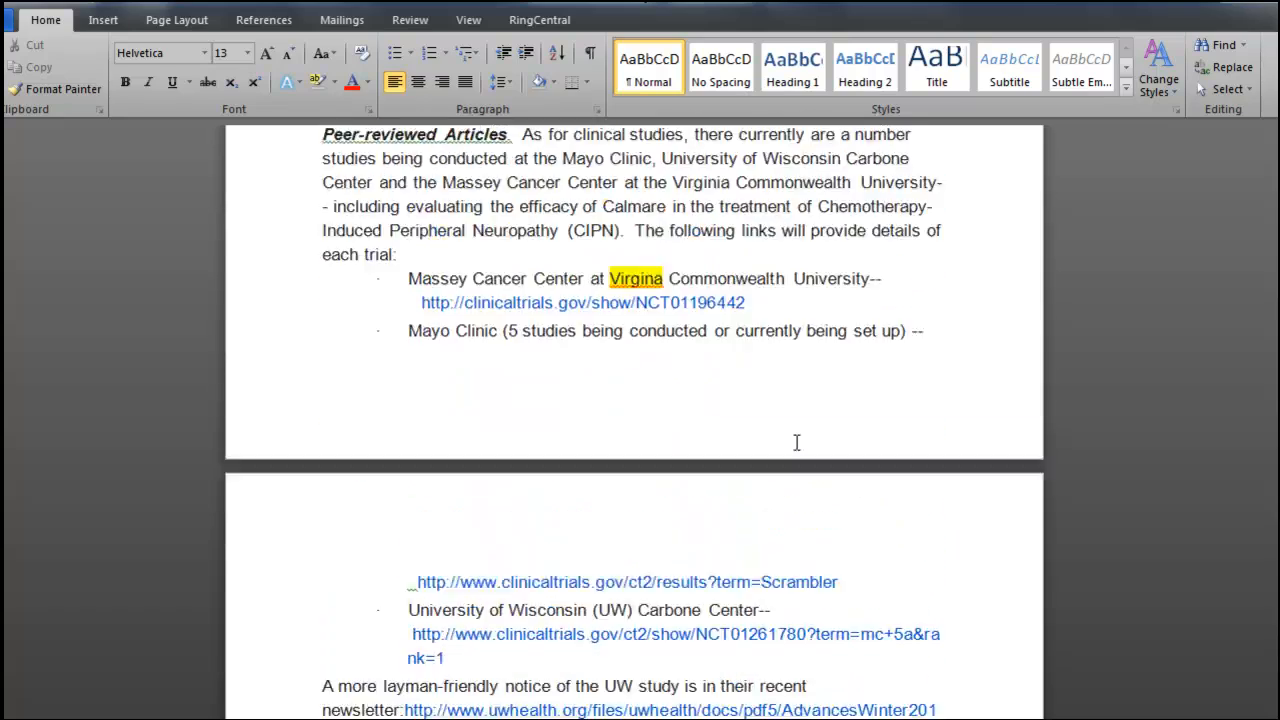
{"action": "scroll", "coordinate": [797, 442], "scroll_direction": "up", "scroll_amount": 3}
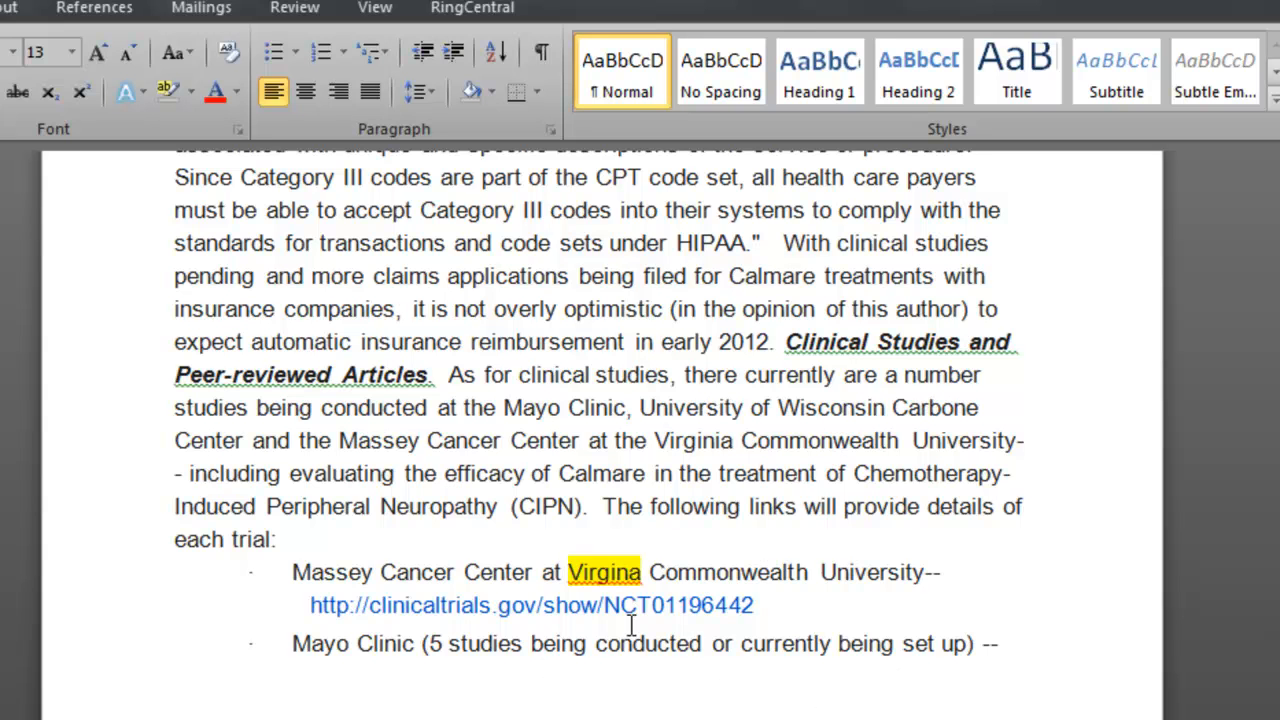
Step: Remove the highlight from "Virgina" in the Massey Cancer Center bullet and correct its spelling to "Virginia"
{"action": "left_click_drag", "start_coordinate": [569, 573], "coordinate": [644, 572]}
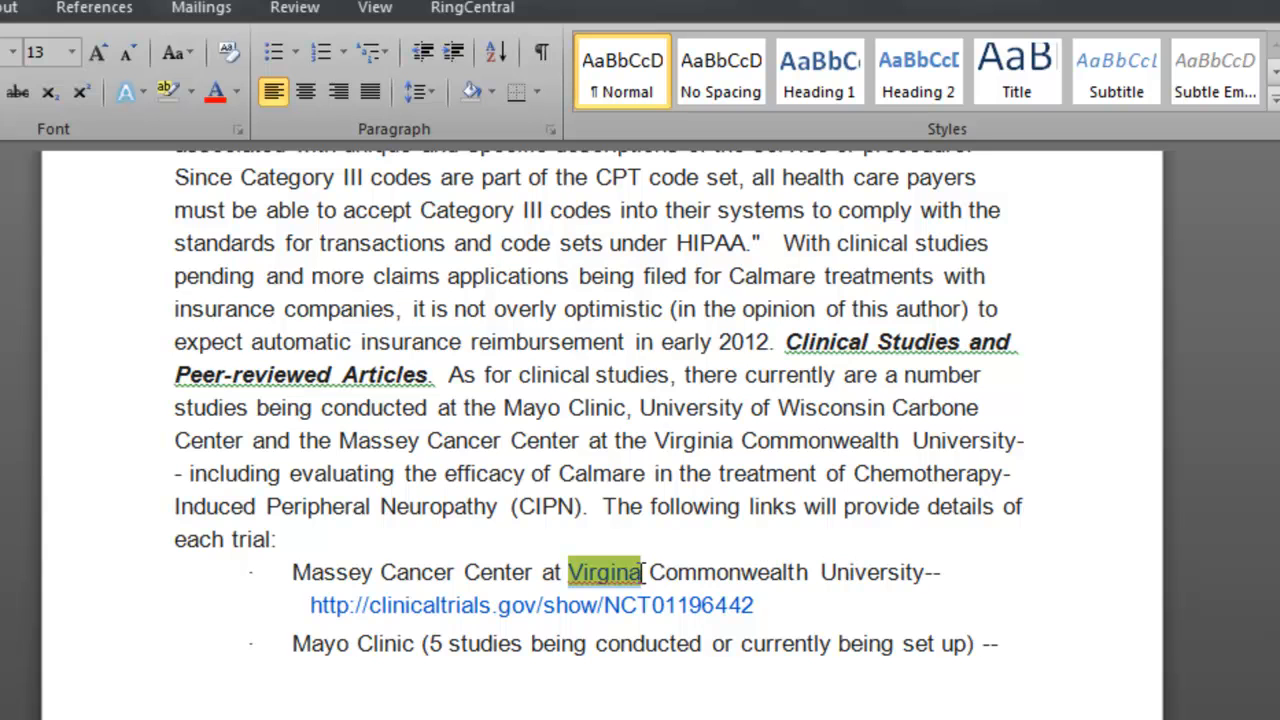
{"action": "left_click", "coordinate": [650, 548]}
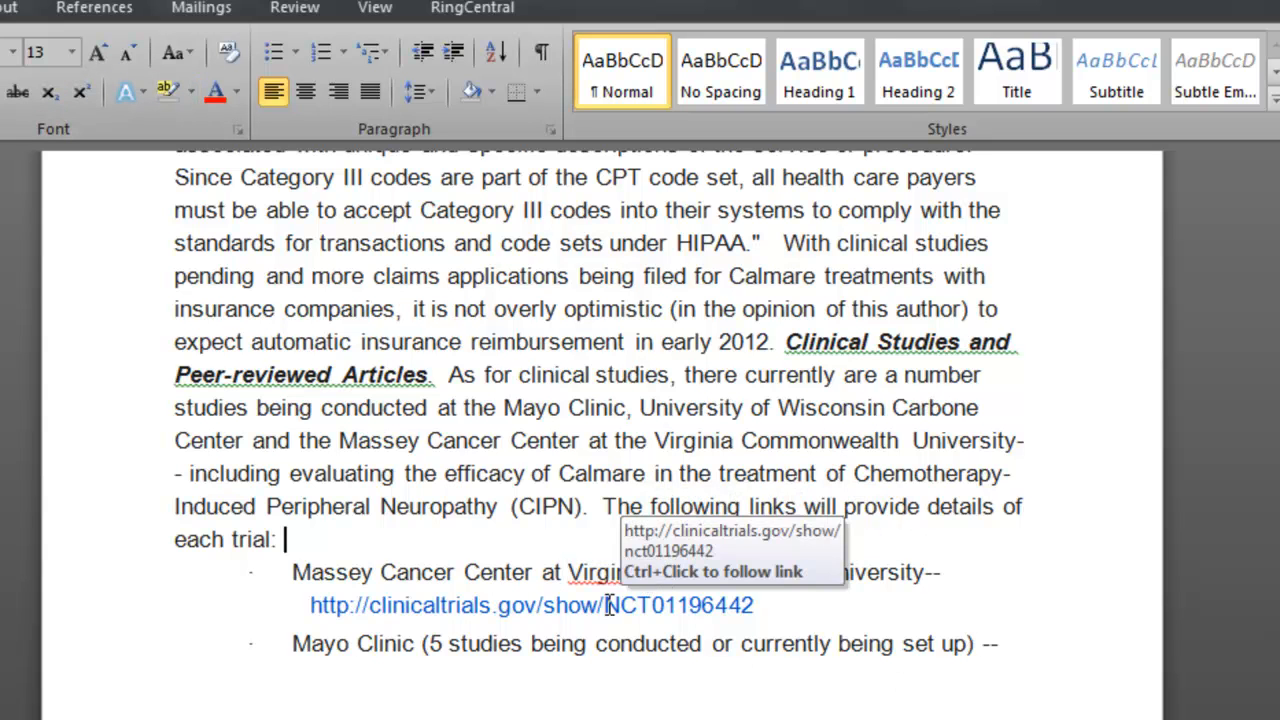
{"action": "right_click", "coordinate": [632, 575]}
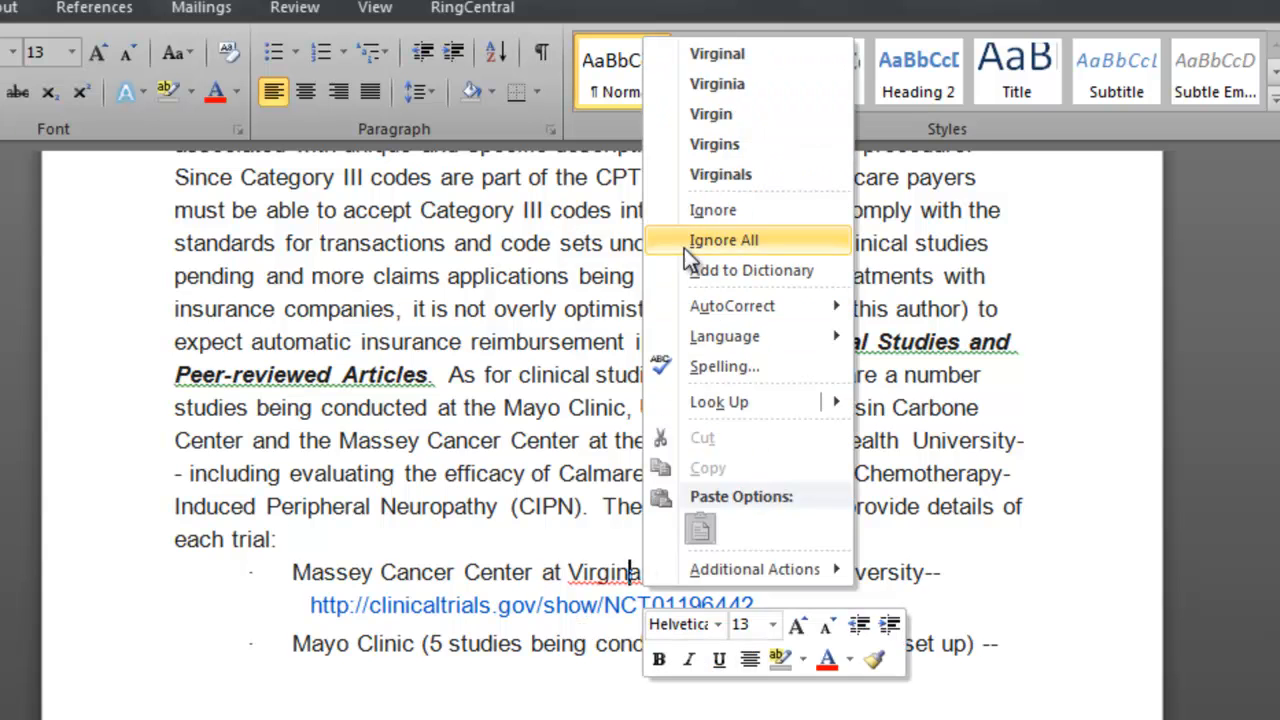
{"action": "left_click", "coordinate": [775, 85]}
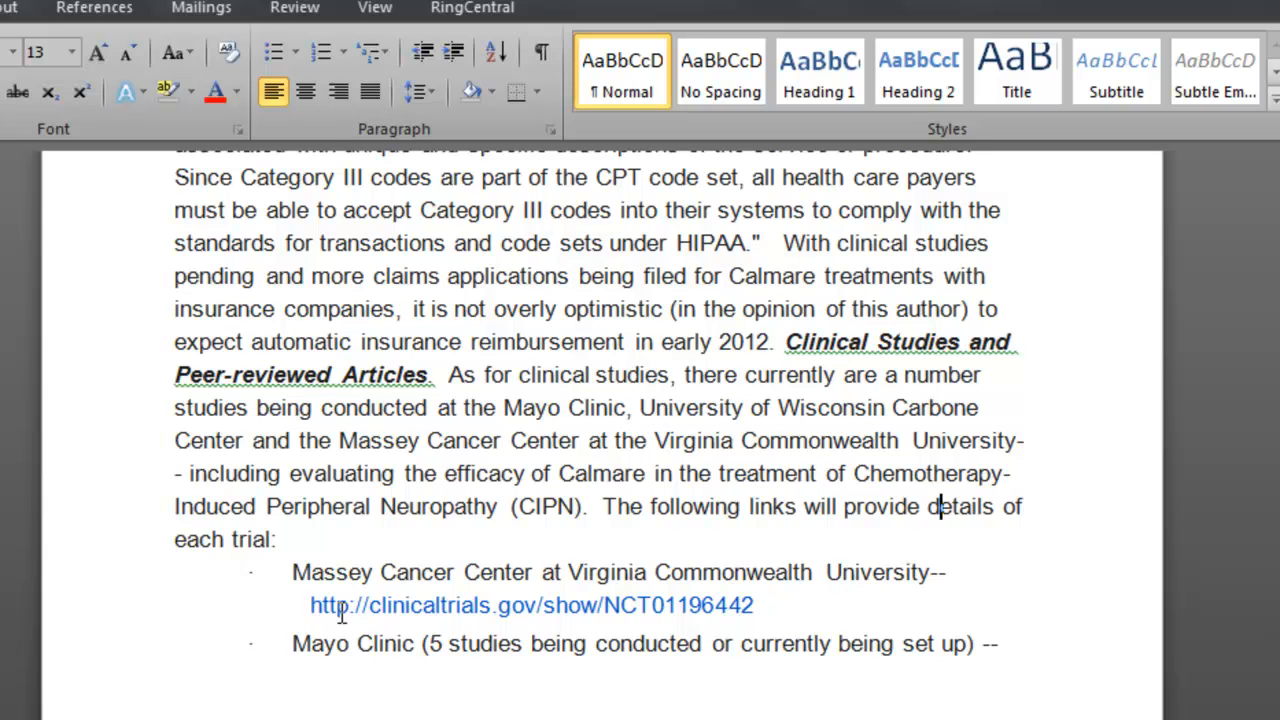
{"action": "left_click_drag", "start_coordinate": [310, 602], "coordinate": [756, 606]}
{"action": "key", "text": "ctrl+c"}
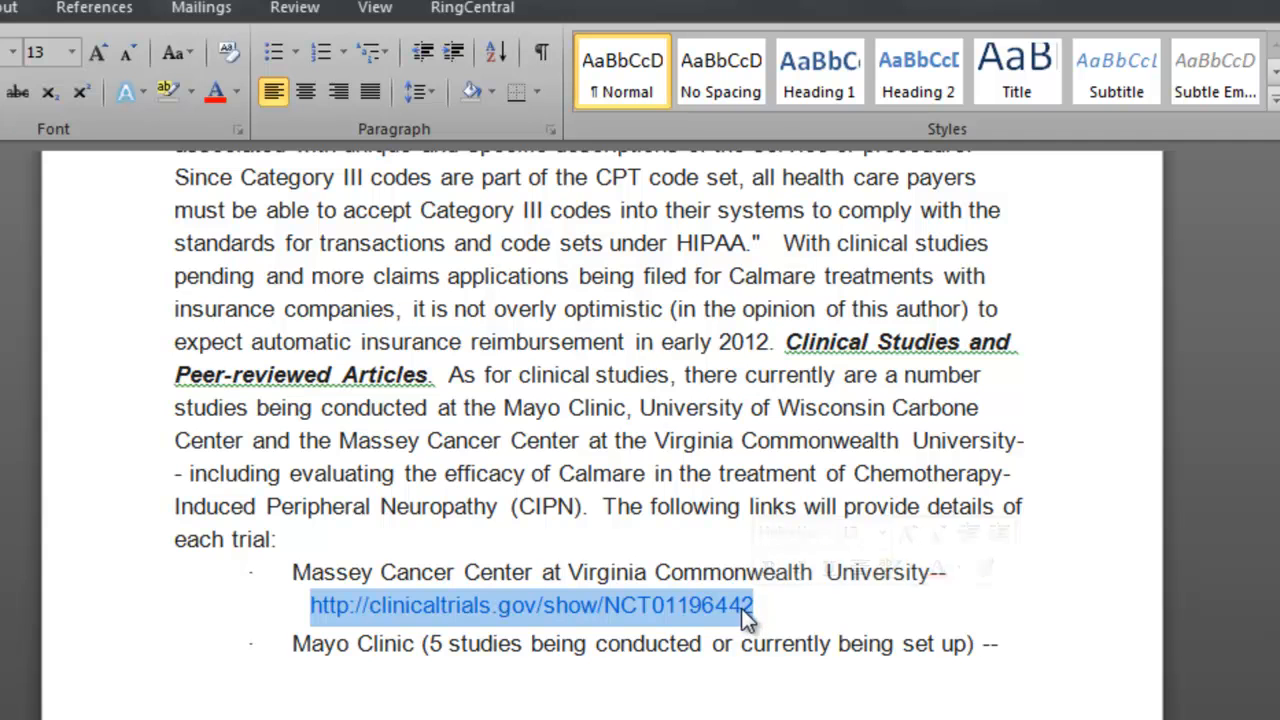
{"action": "right_click", "coordinate": [737, 608]}
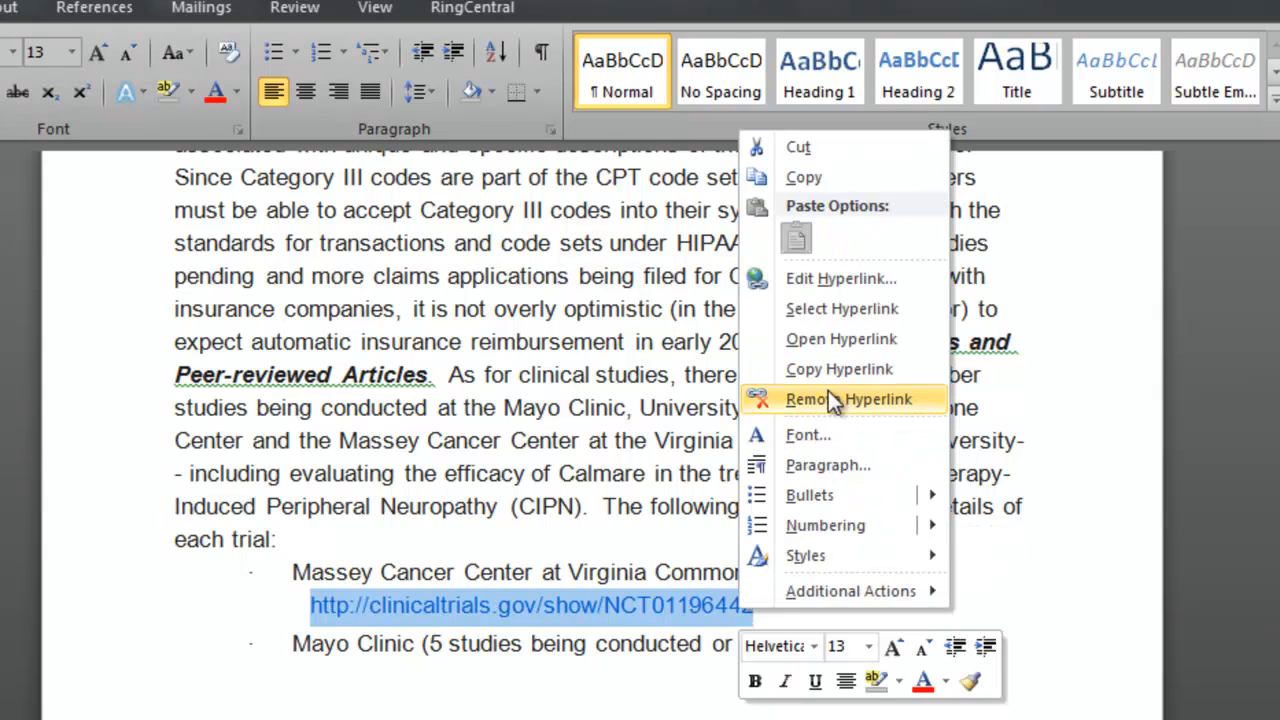
{"action": "left_click", "coordinate": [944, 401]}
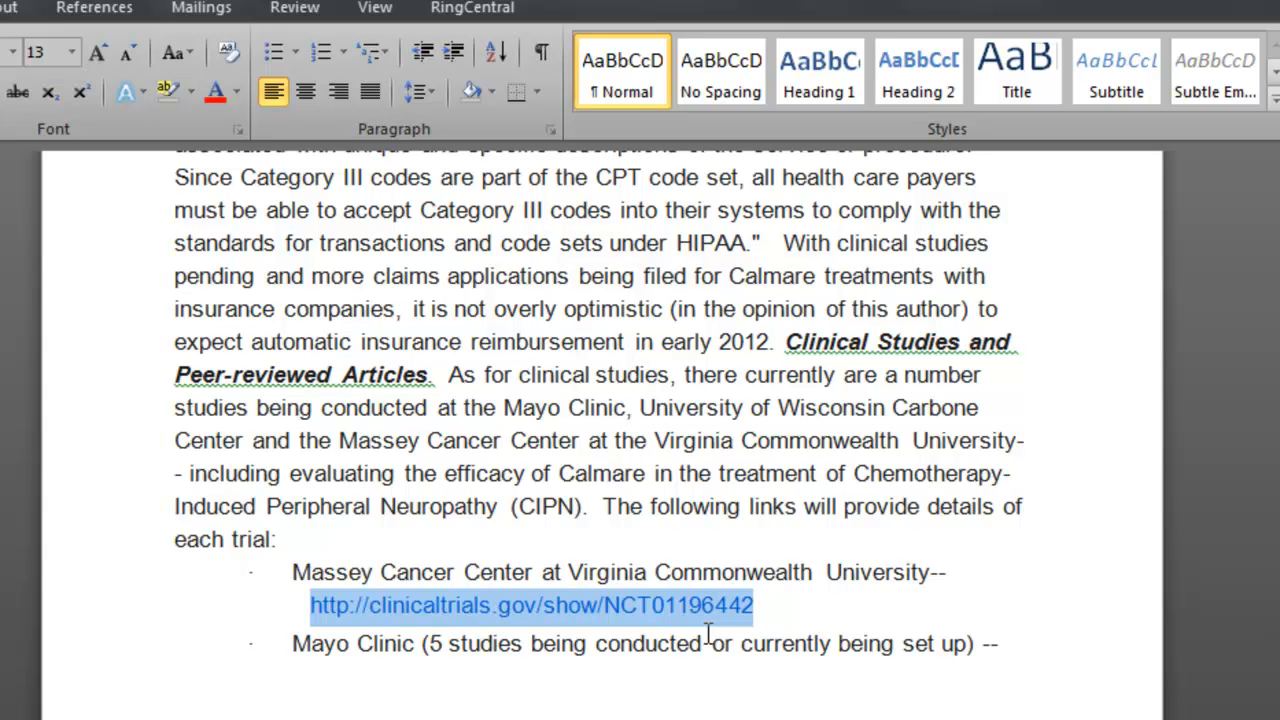
Step: Start inserting a hyperlink on the bullet text "Massey Cancer Center", with an existing file or web page as the link type
{"action": "left_click", "coordinate": [816, 598]}
{"action": "left_click_drag", "start_coordinate": [292, 570], "coordinate": [533, 575]}
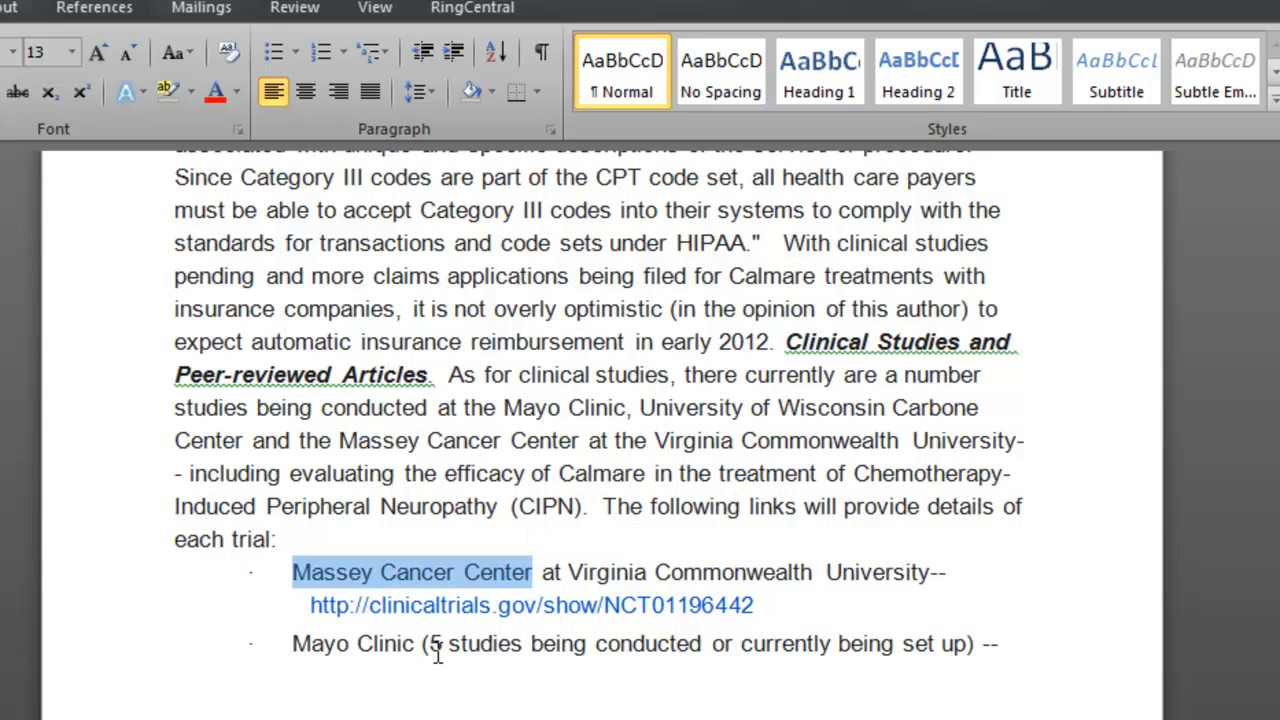
{"action": "right_click", "coordinate": [425, 578]}
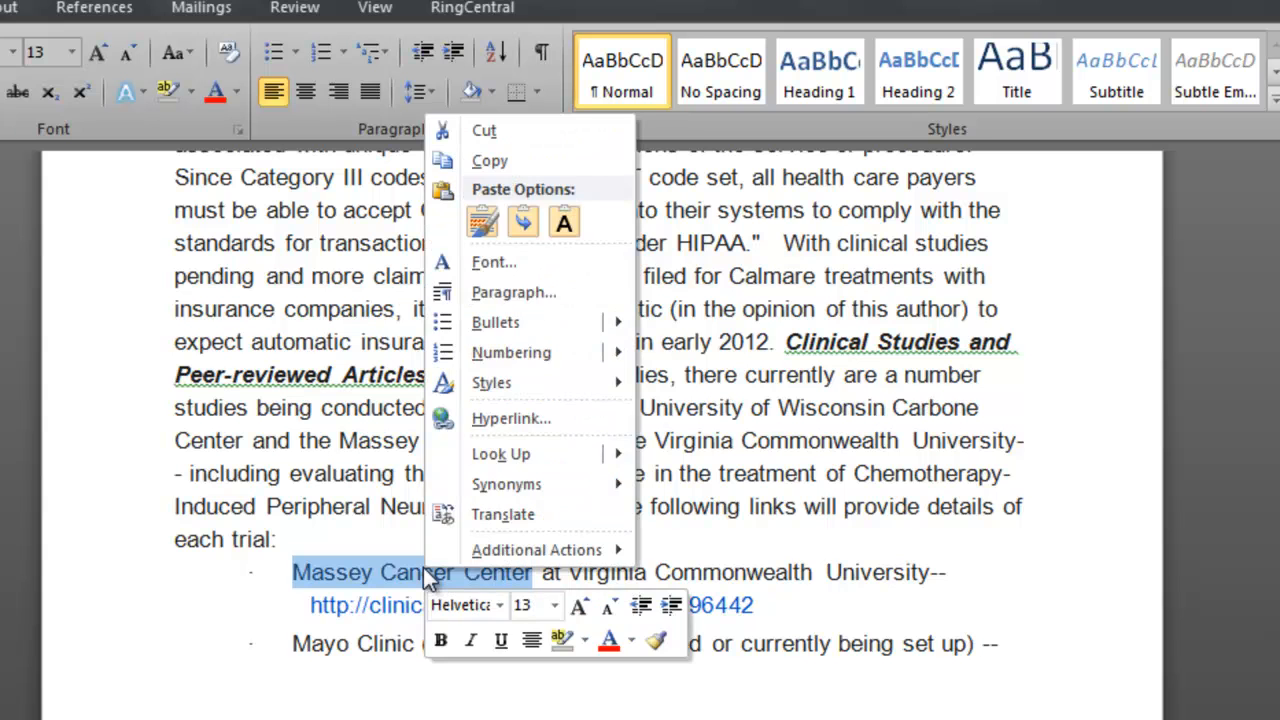
{"action": "left_click", "coordinate": [620, 420]}
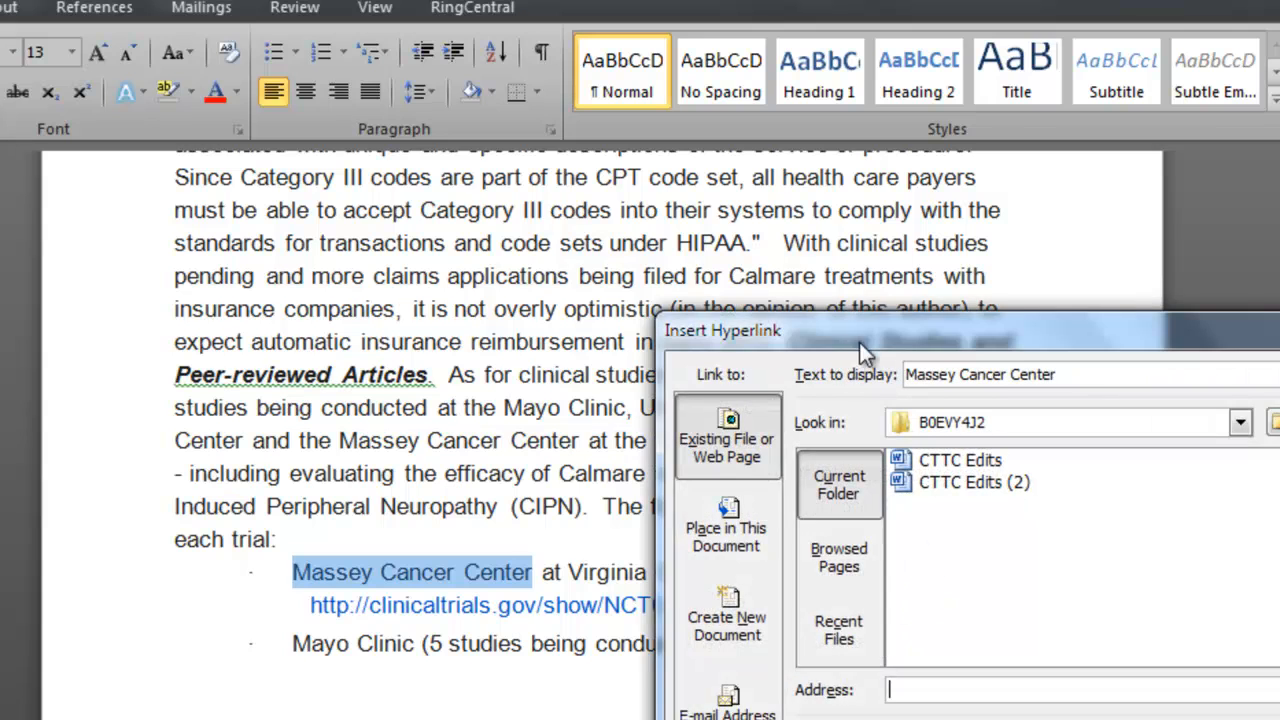
{"action": "left_click_drag", "start_coordinate": [859, 342], "coordinate": [700, 299]}
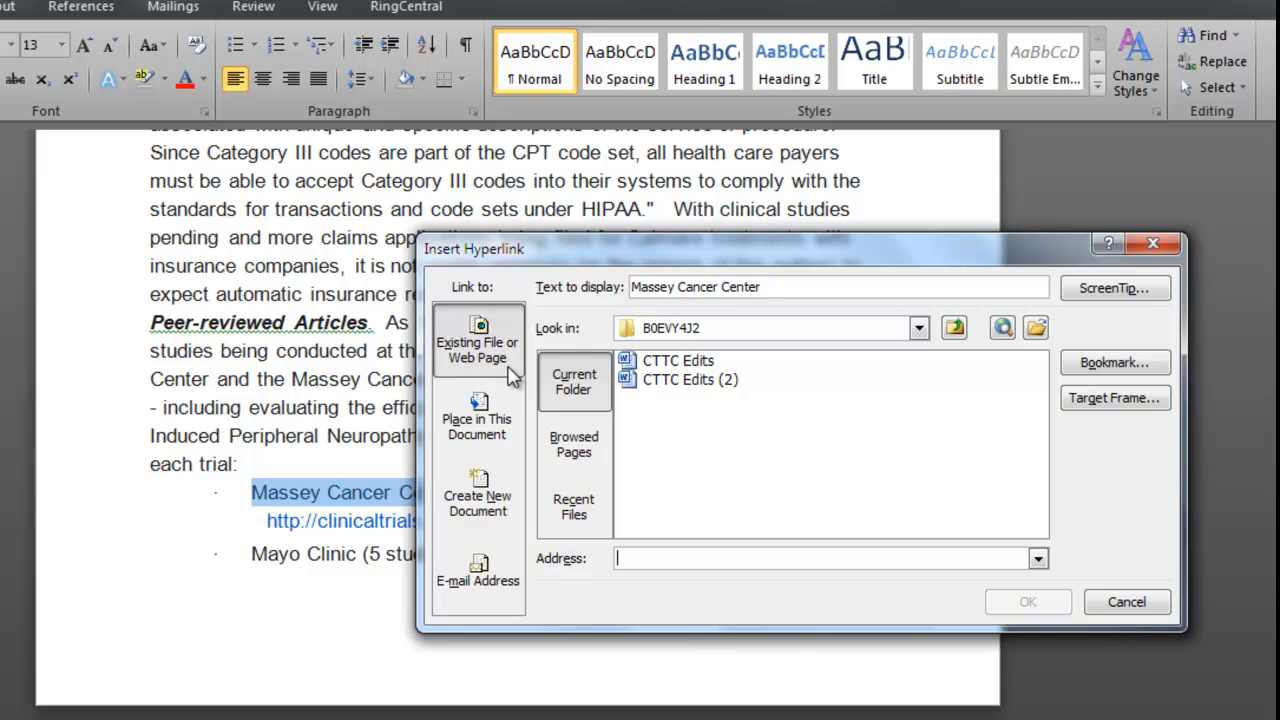
{"action": "left_click", "coordinate": [510, 582]}
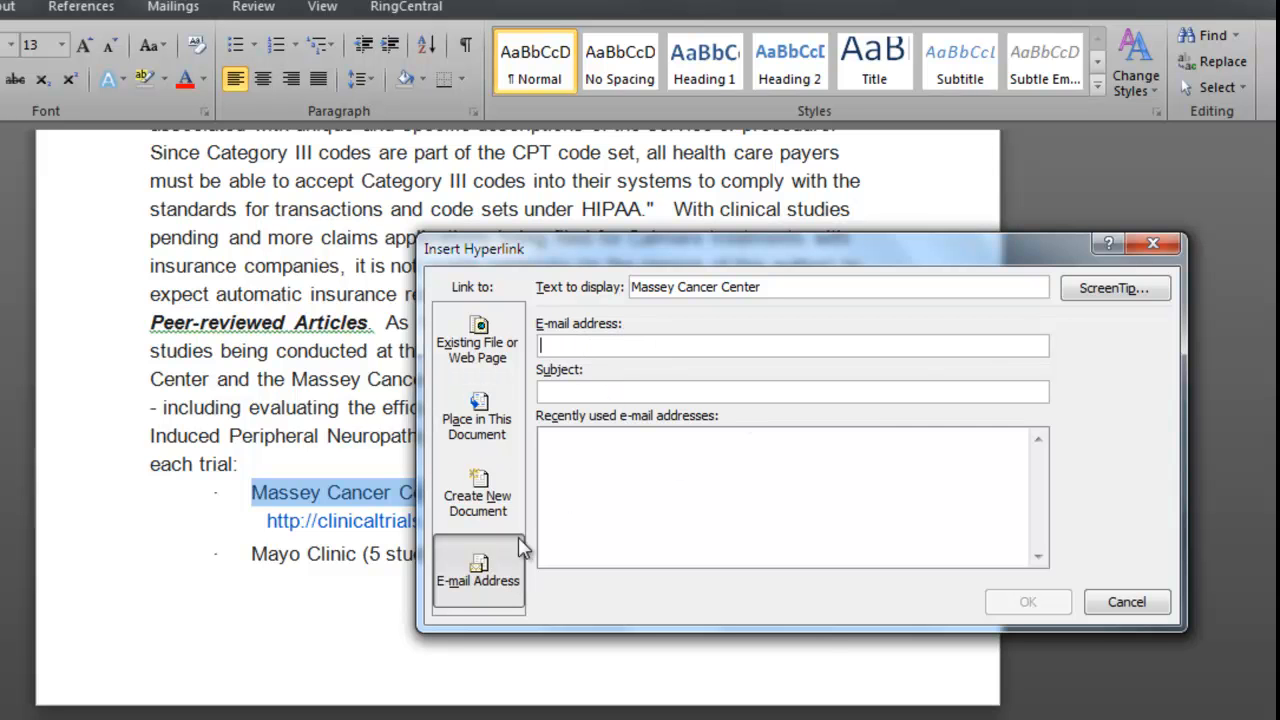
{"action": "left_click", "coordinate": [489, 361]}
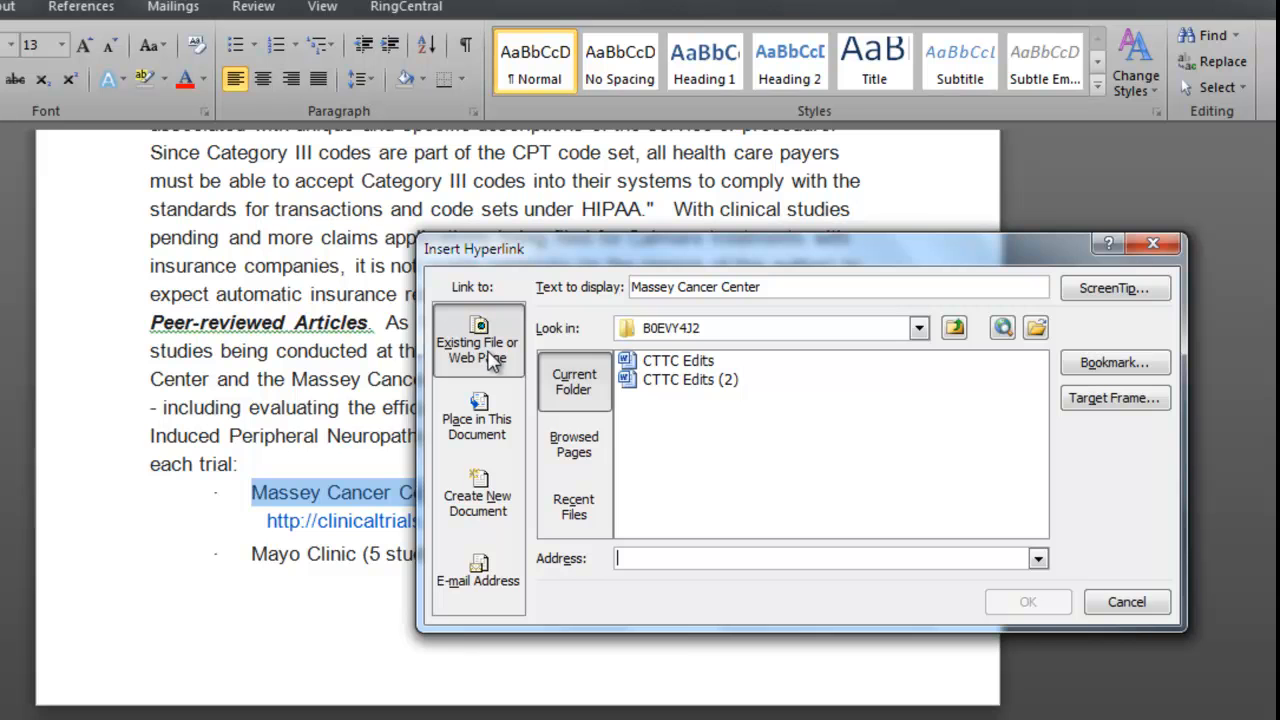
{"action": "left_click", "coordinate": [640, 558]}
{"action": "left_click_drag", "start_coordinate": [564, 243], "coordinate": [623, 87]}
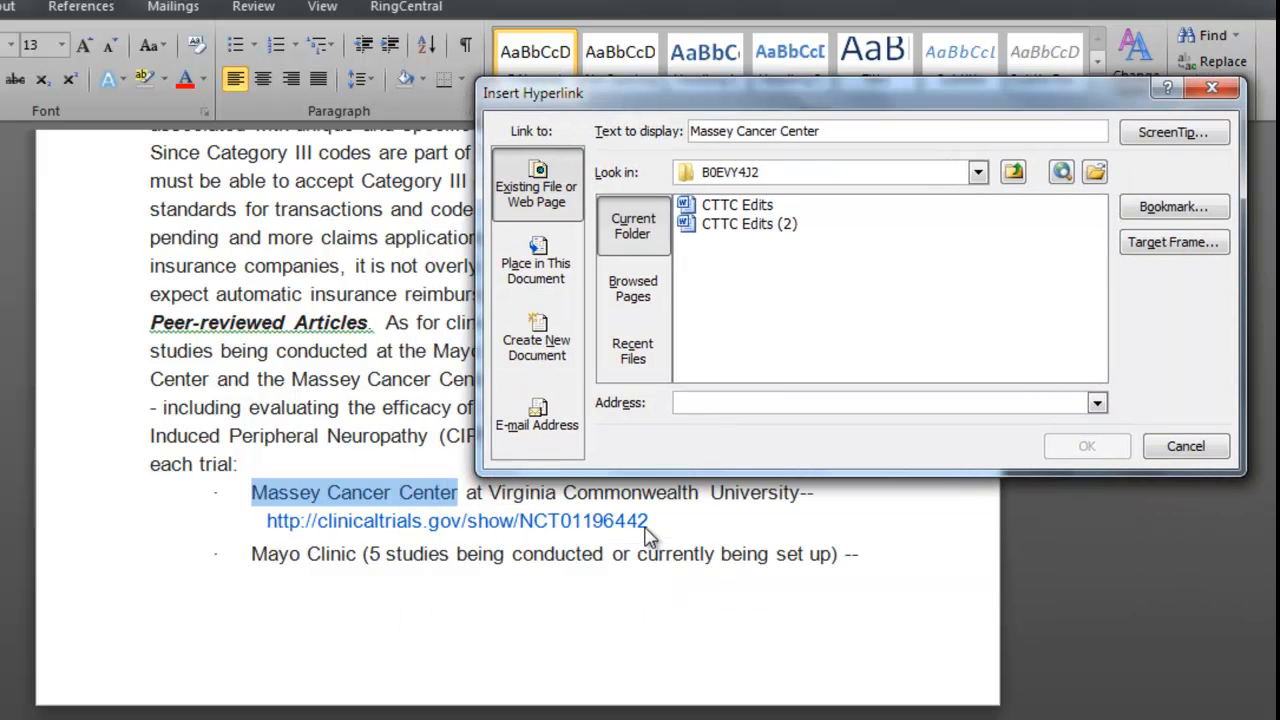
{"action": "right_click", "coordinate": [694, 403]}
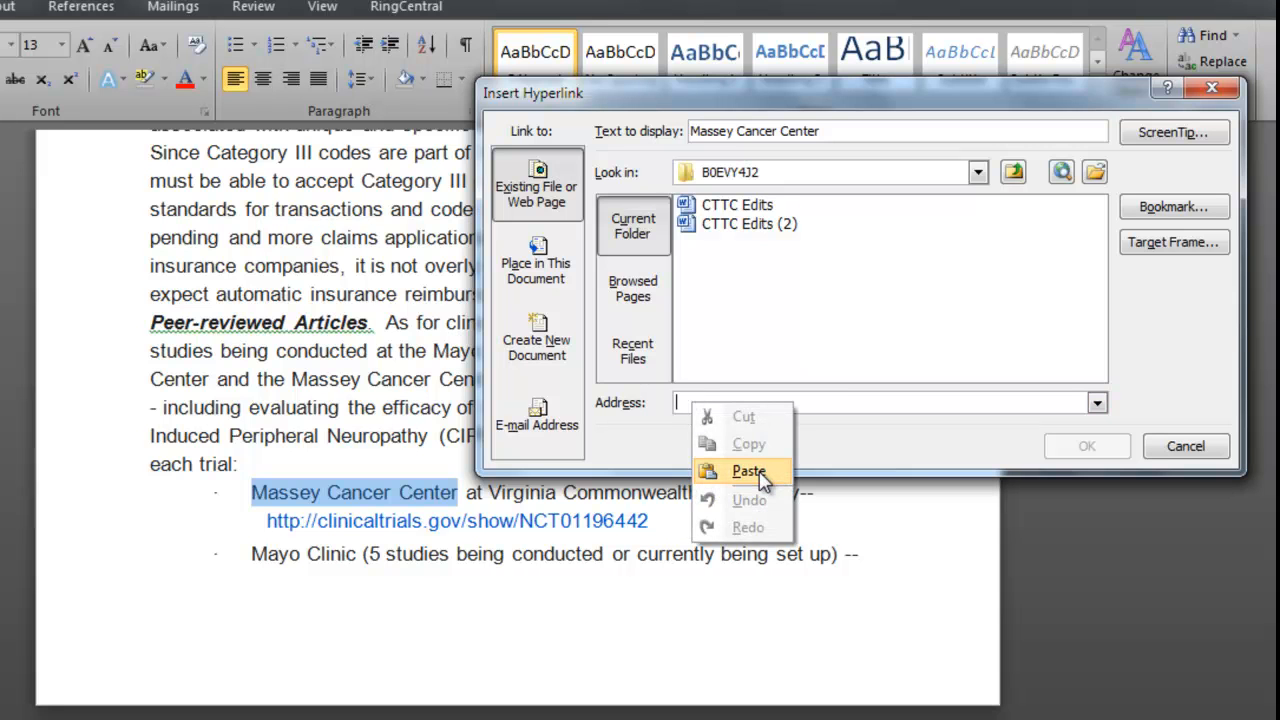
{"action": "left_click", "coordinate": [815, 401]}
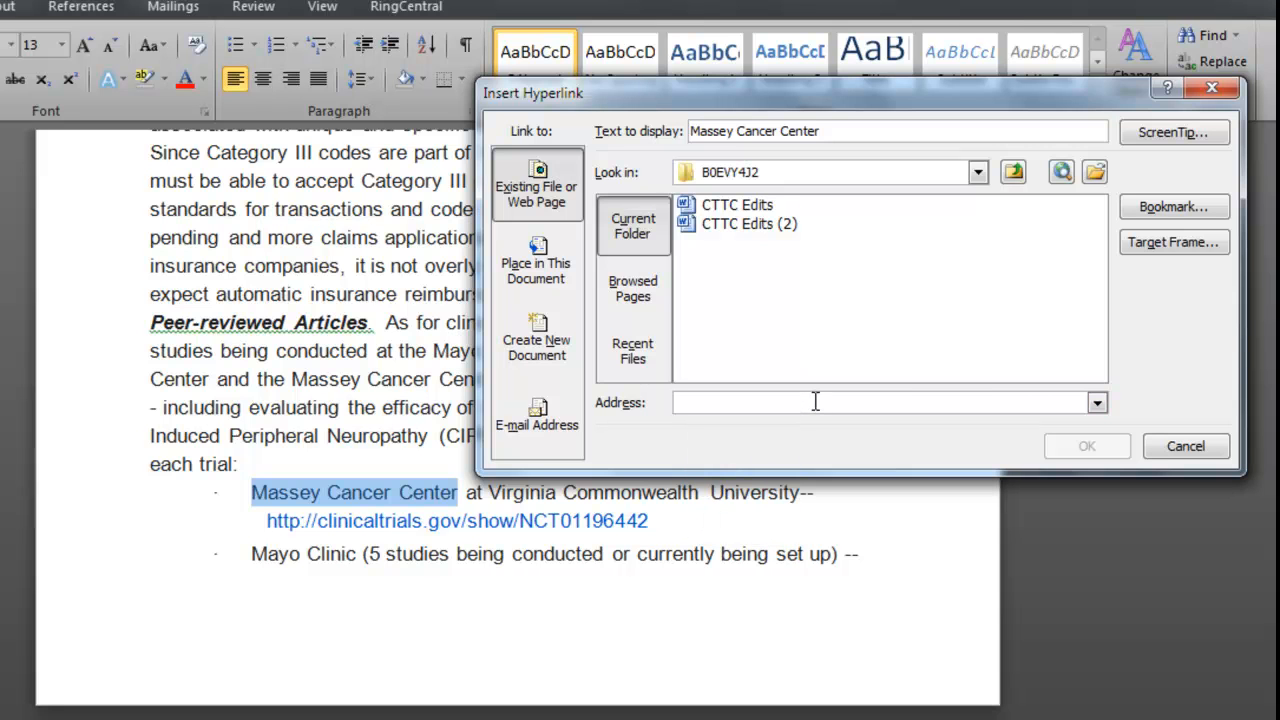
{"action": "key", "text": "ctrl+v"}
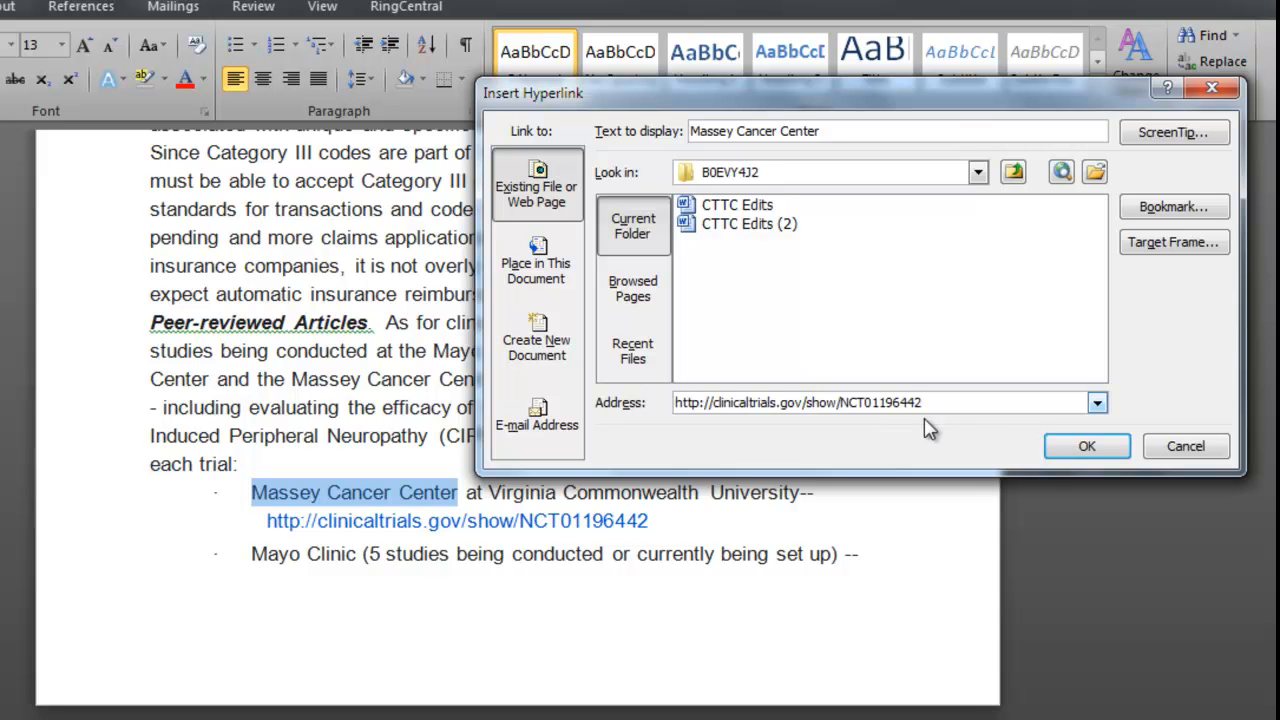
{"action": "left_click", "coordinate": [1120, 448]}
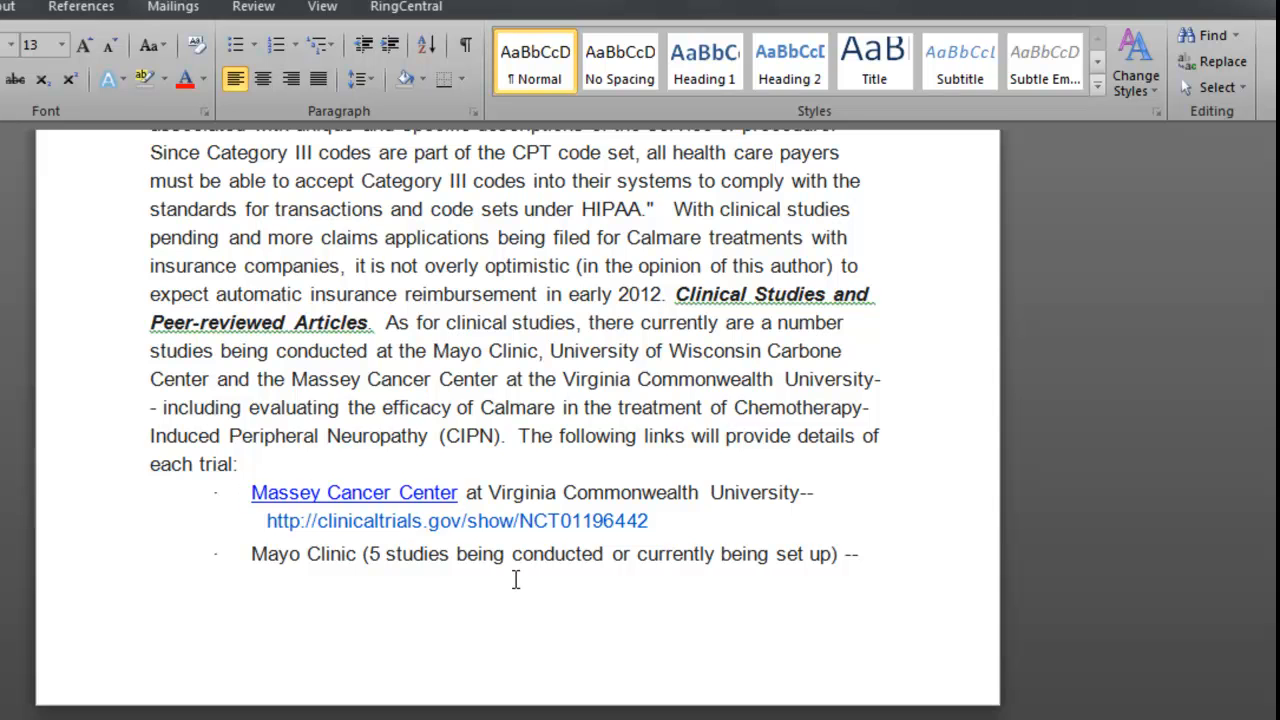
Step: Delete the plain web address under the Massey Cancer Center bullet and follow the "Massey Cancer Center" hyperlink to check its page
{"action": "left_click_drag", "start_coordinate": [653, 520], "coordinate": [263, 538]}
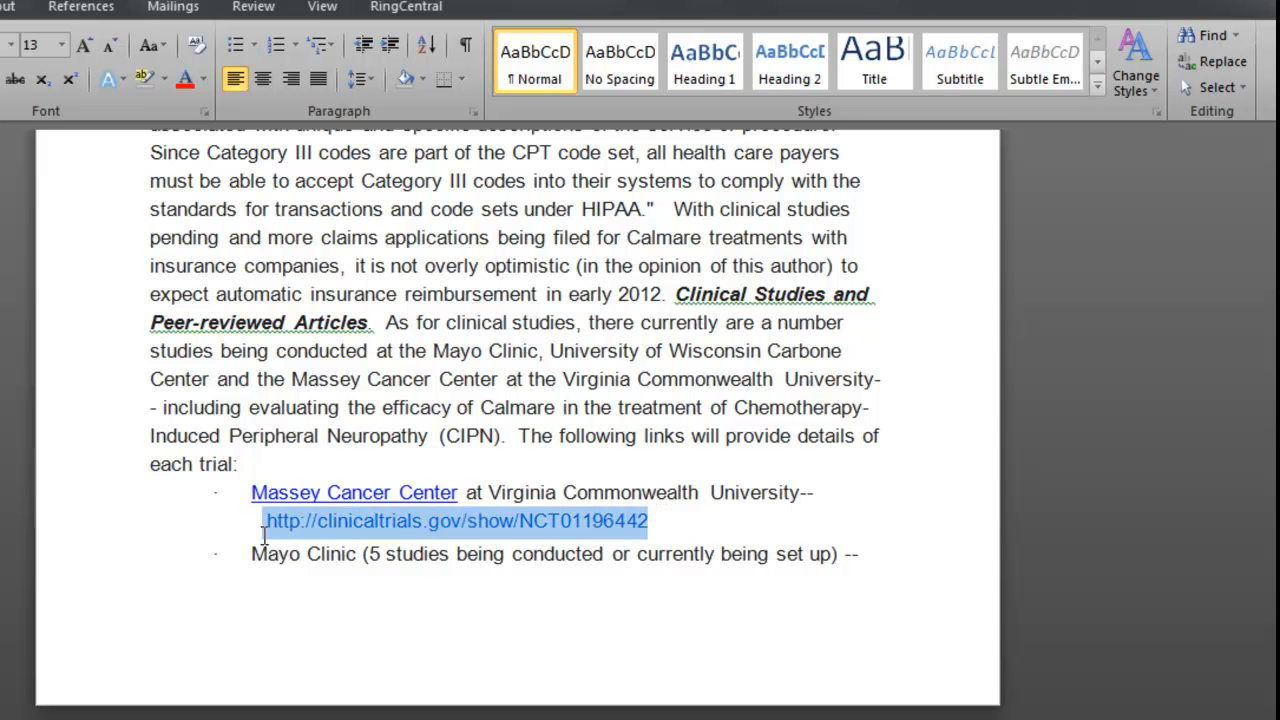
{"action": "key", "text": "Delete"}
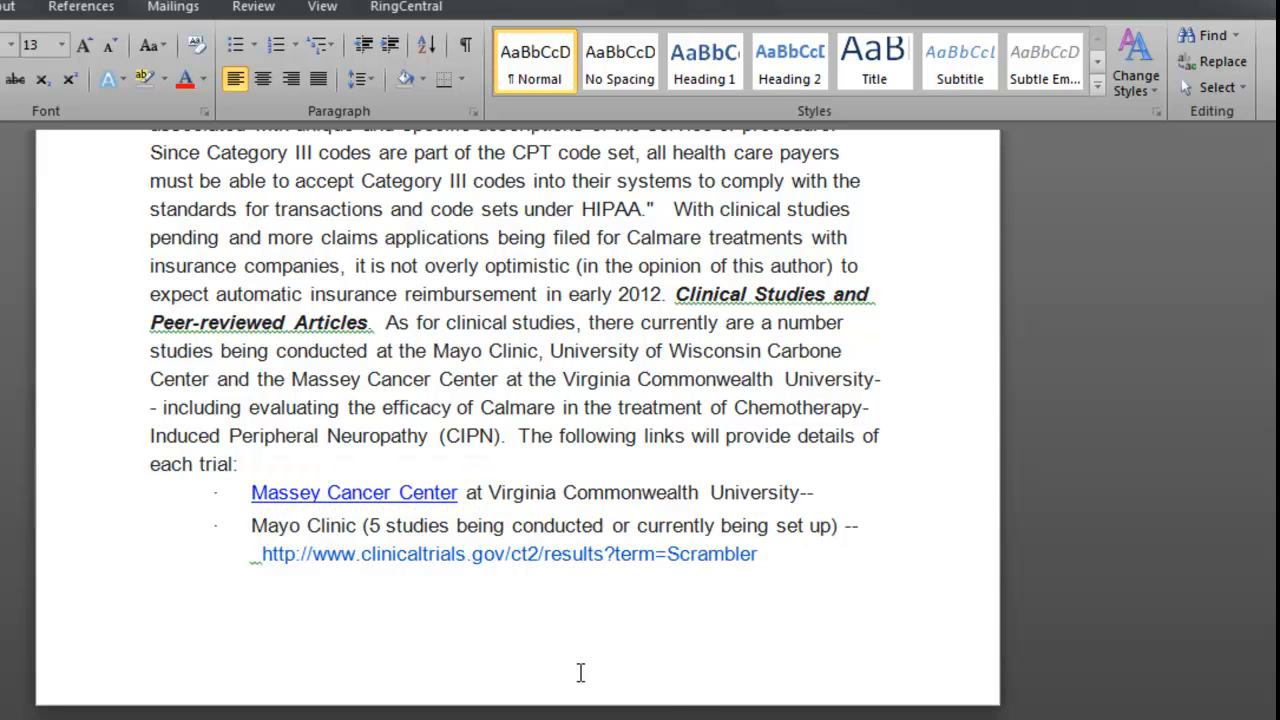
{"action": "mouse_move", "coordinate": [412, 494]}
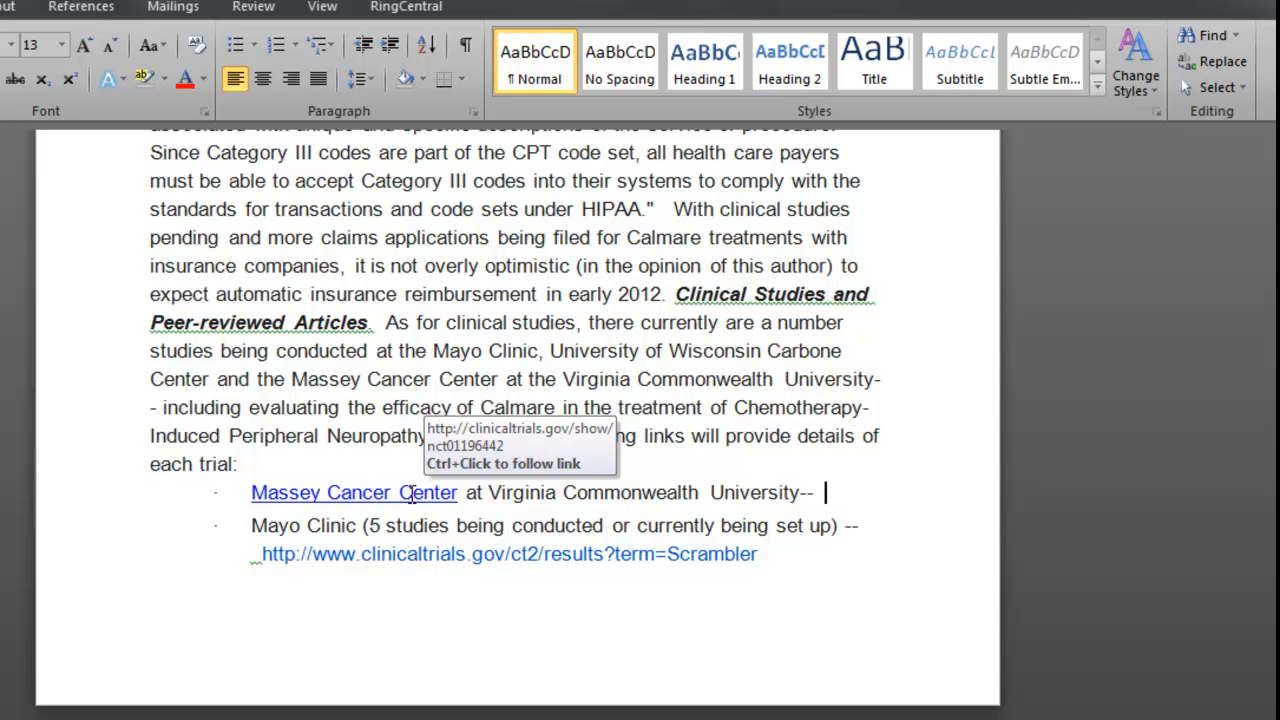
{"action": "left_click", "coordinate": [410, 495], "text": "ctrl"}
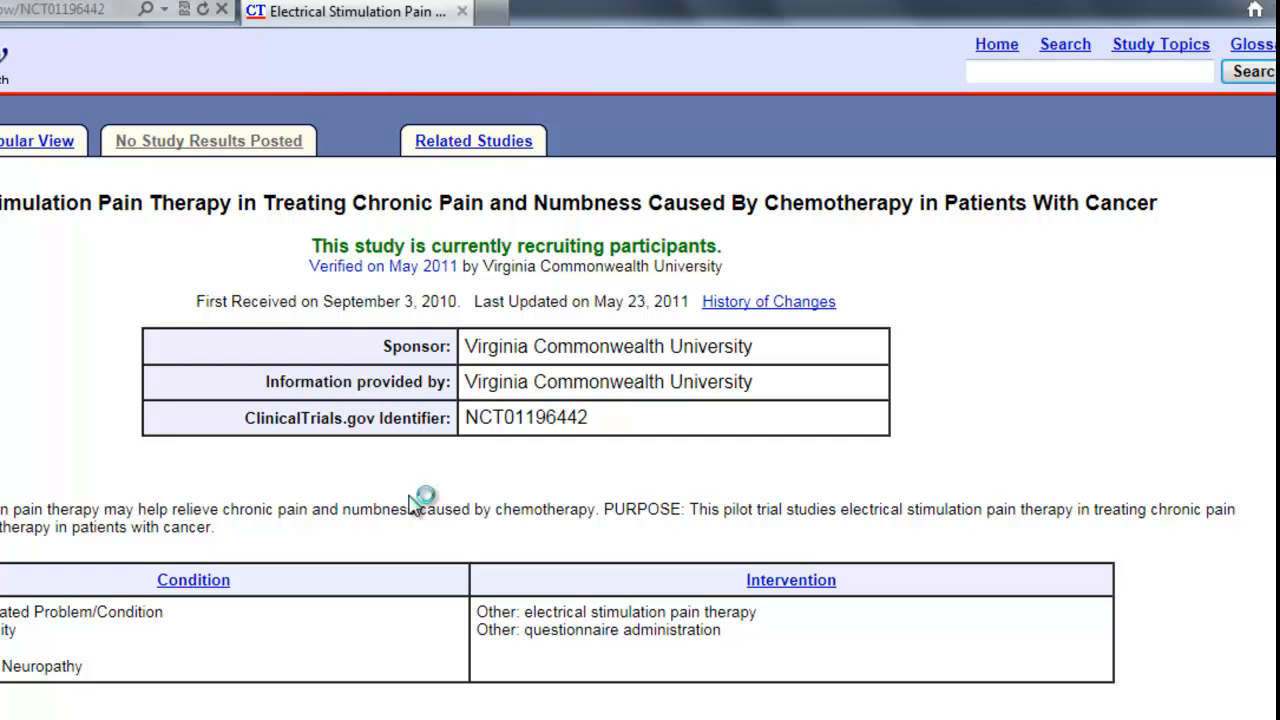
{"action": "scroll", "coordinate": [682, 542], "scroll_direction": "down", "scroll_amount": 5}
{"action": "scroll", "coordinate": [690, 546], "scroll_direction": "up", "scroll_amount": 5}
{"action": "left_click", "coordinate": [461, 11]}
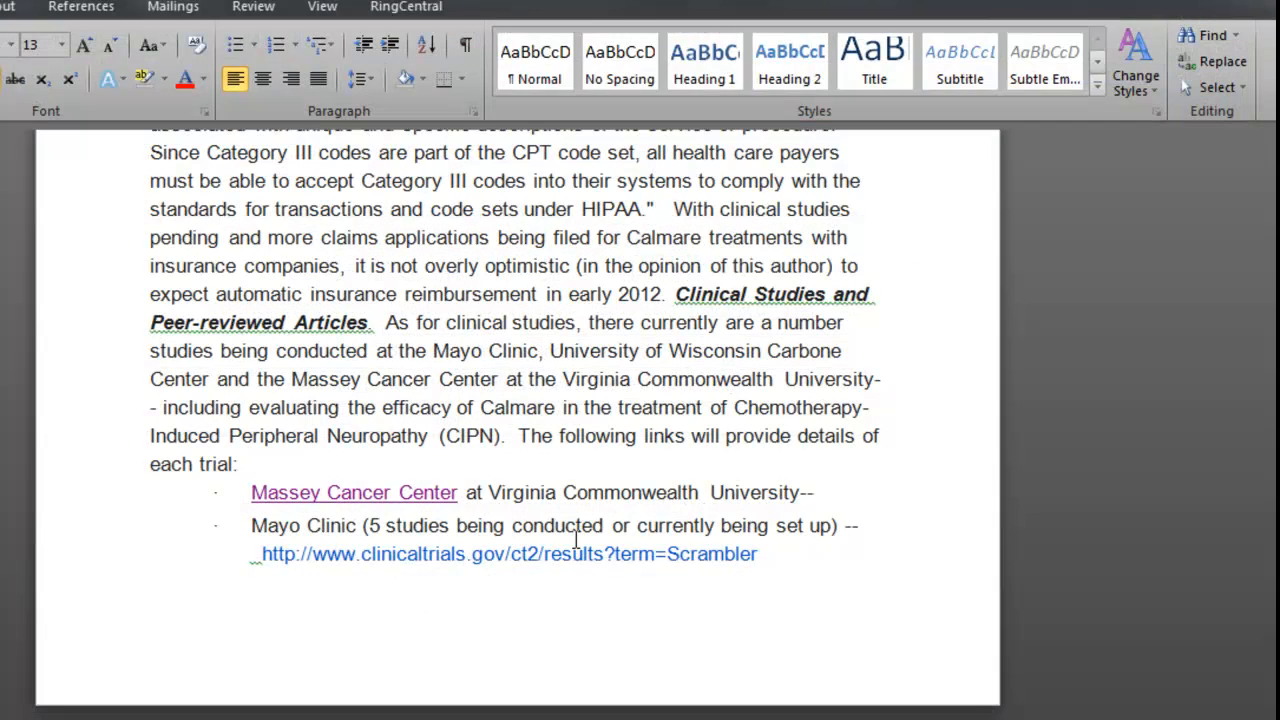
{"action": "scroll", "coordinate": [549, 517], "scroll_direction": "up", "scroll_amount": 3}
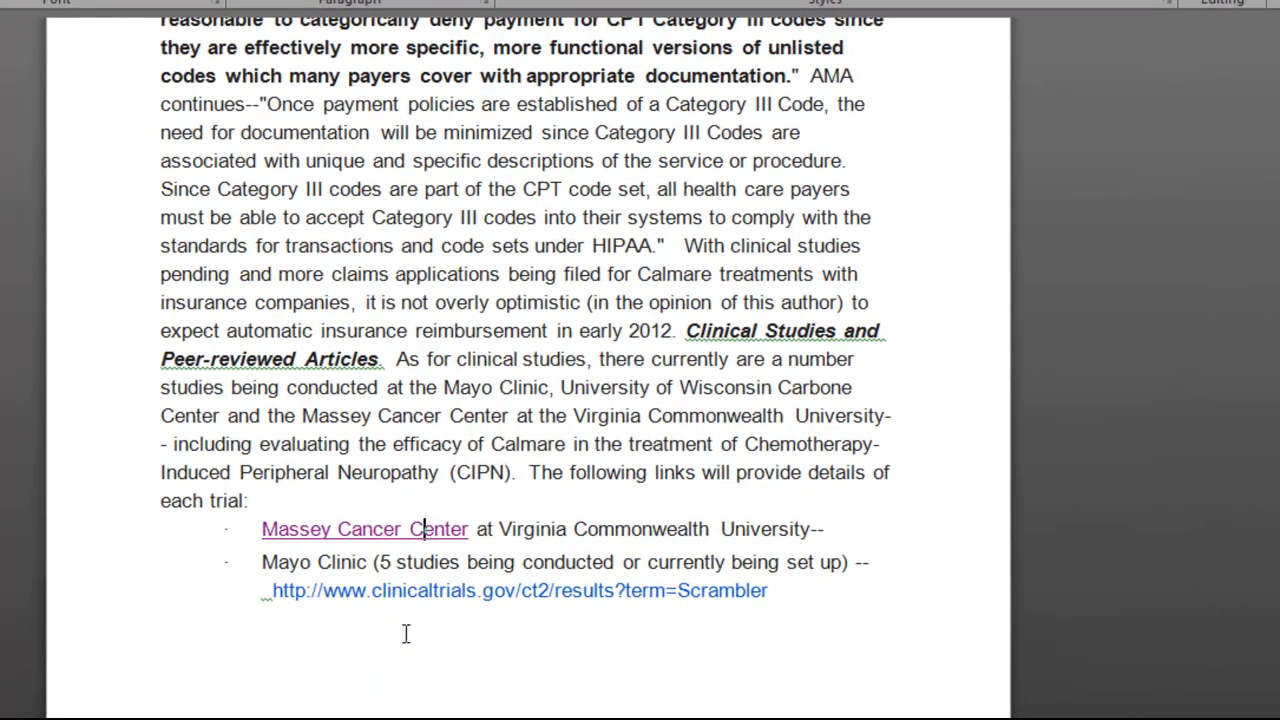
{"action": "left_click_drag", "start_coordinate": [263, 693], "coordinate": [304, 691]}
{"action": "left_click_drag", "start_coordinate": [315, 590], "coordinate": [687, 594]}
{"action": "left_click_drag", "start_coordinate": [775, 605], "coordinate": [769, 605]}
{"action": "key", "text": "ctrl+c"}
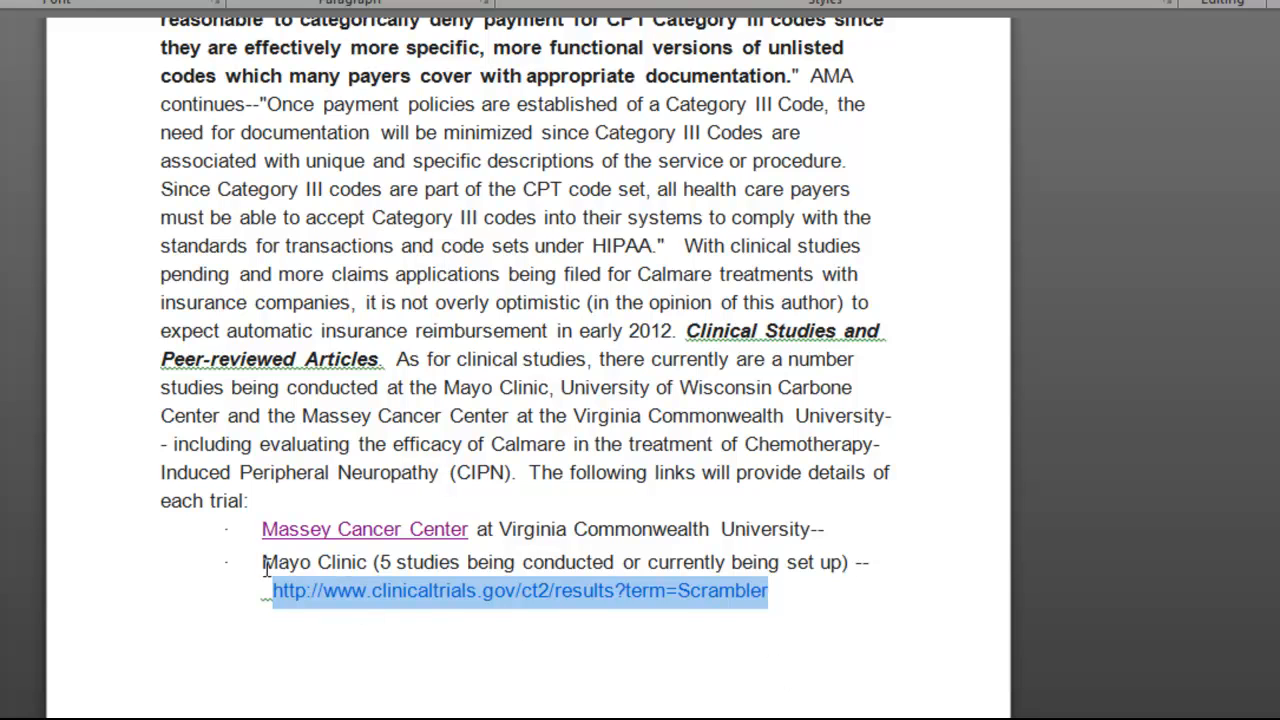
{"action": "left_click_drag", "start_coordinate": [264, 563], "coordinate": [358, 560]}
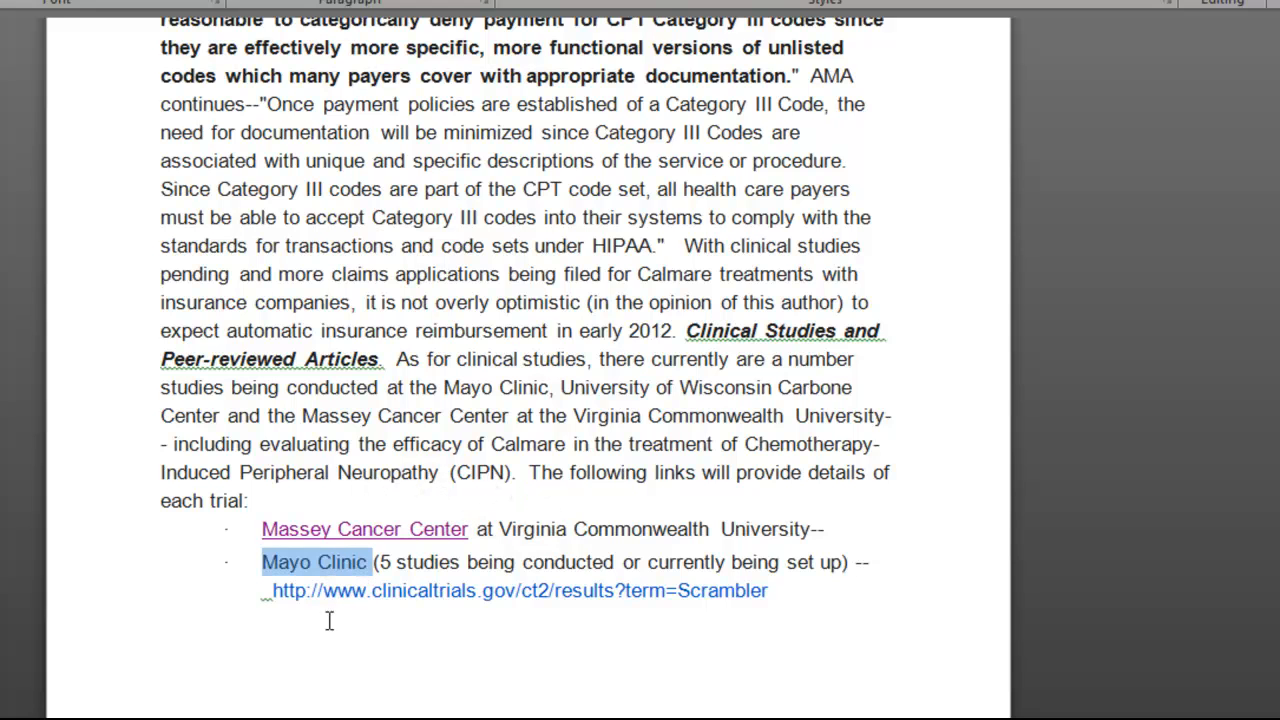
{"action": "right_click", "coordinate": [313, 564]}
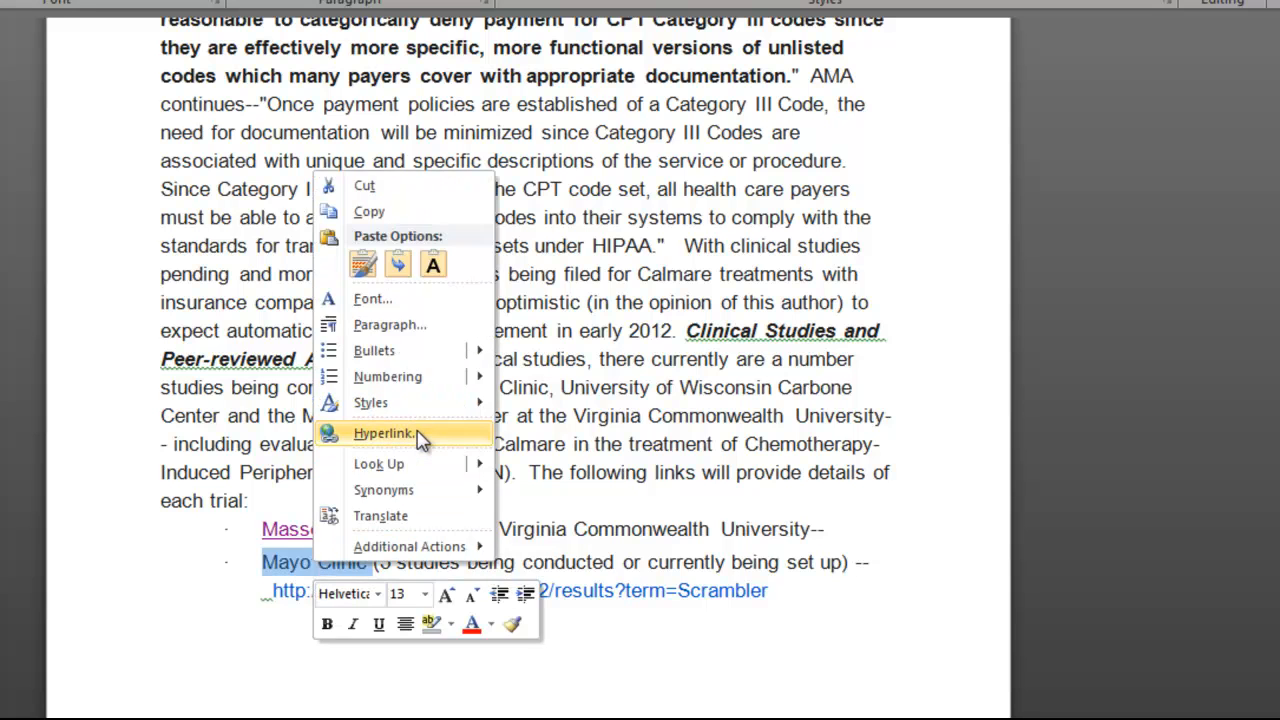
{"action": "left_click", "coordinate": [418, 434]}
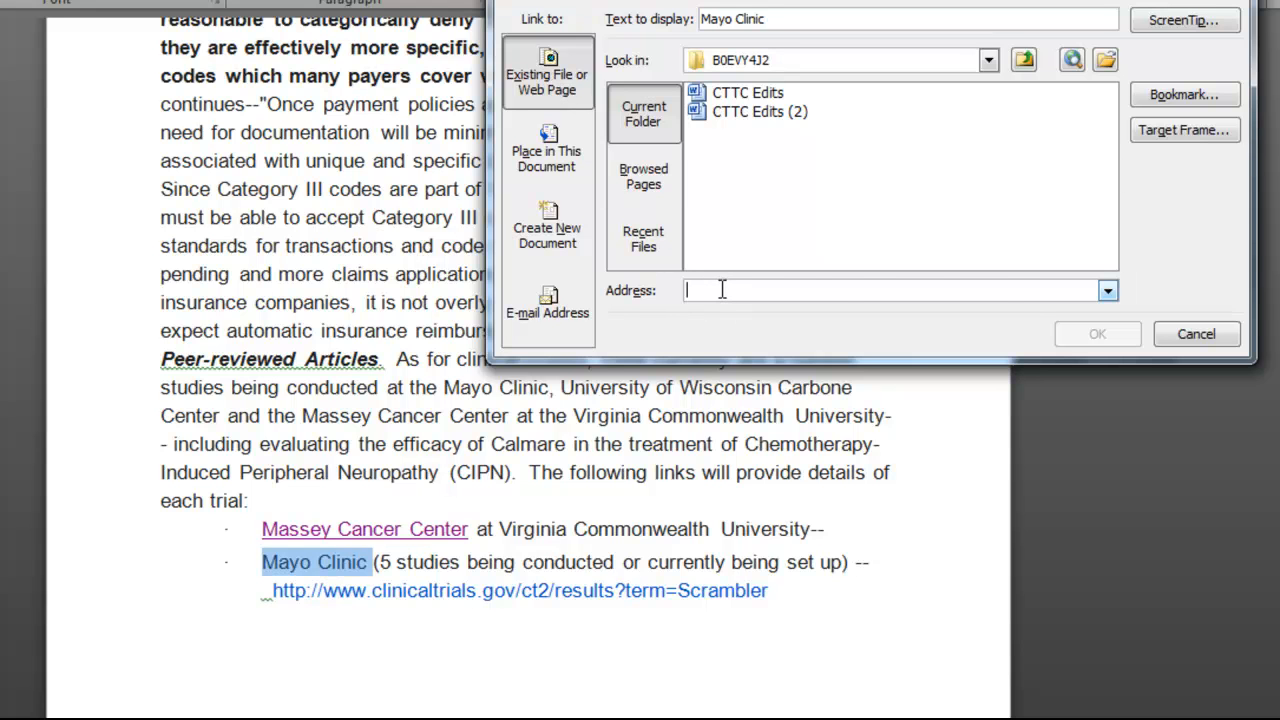
{"action": "key", "text": "ctrl+v"}
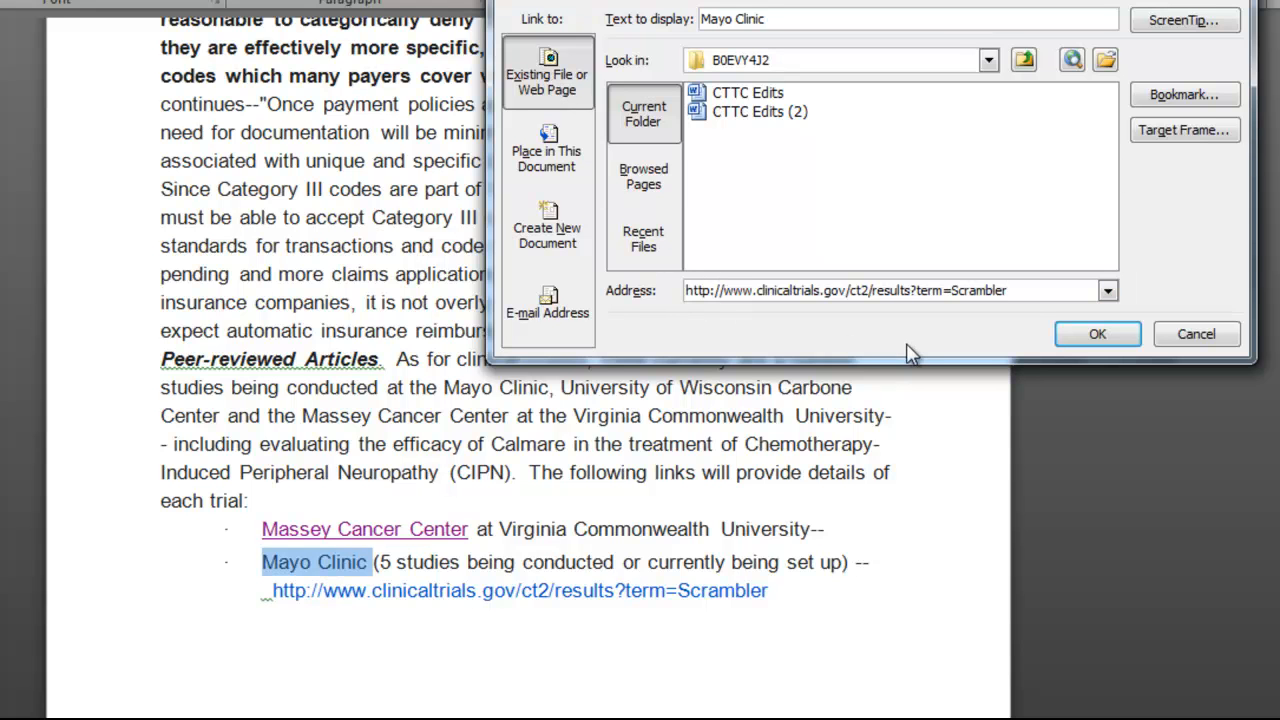
{"action": "left_click", "coordinate": [1097, 334]}
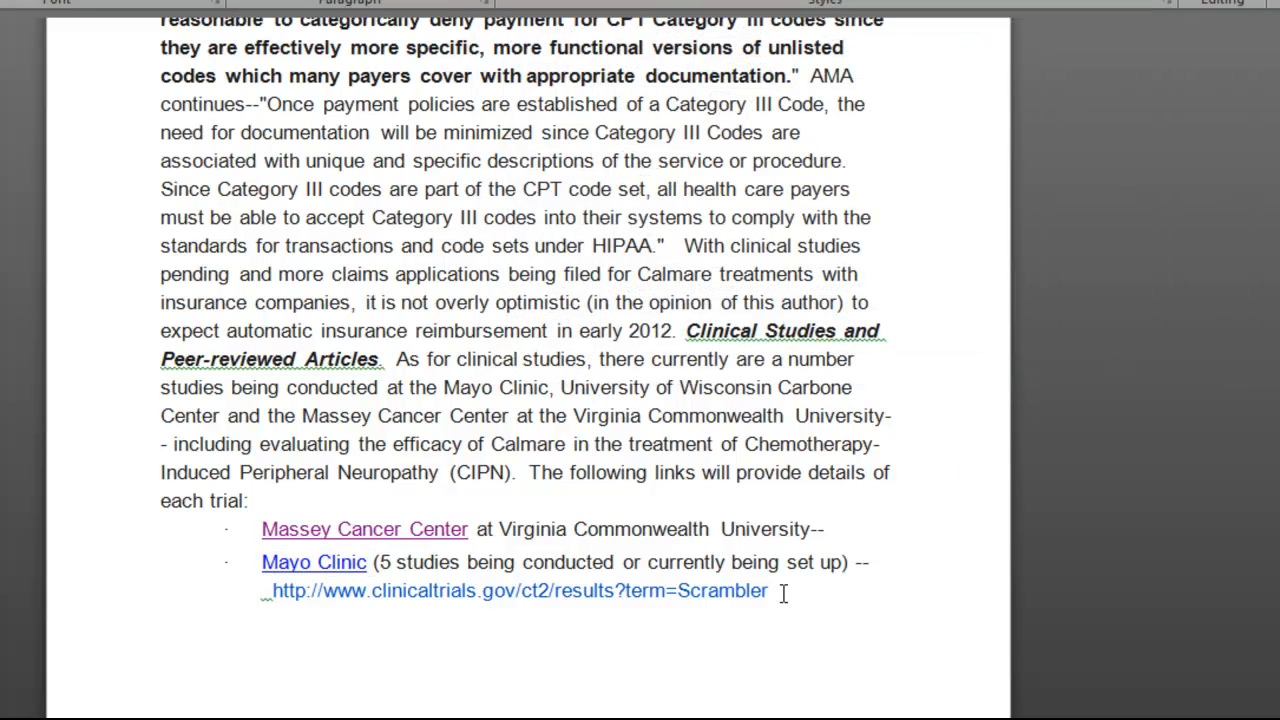
{"action": "left_click_drag", "start_coordinate": [769, 592], "coordinate": [268, 620]}
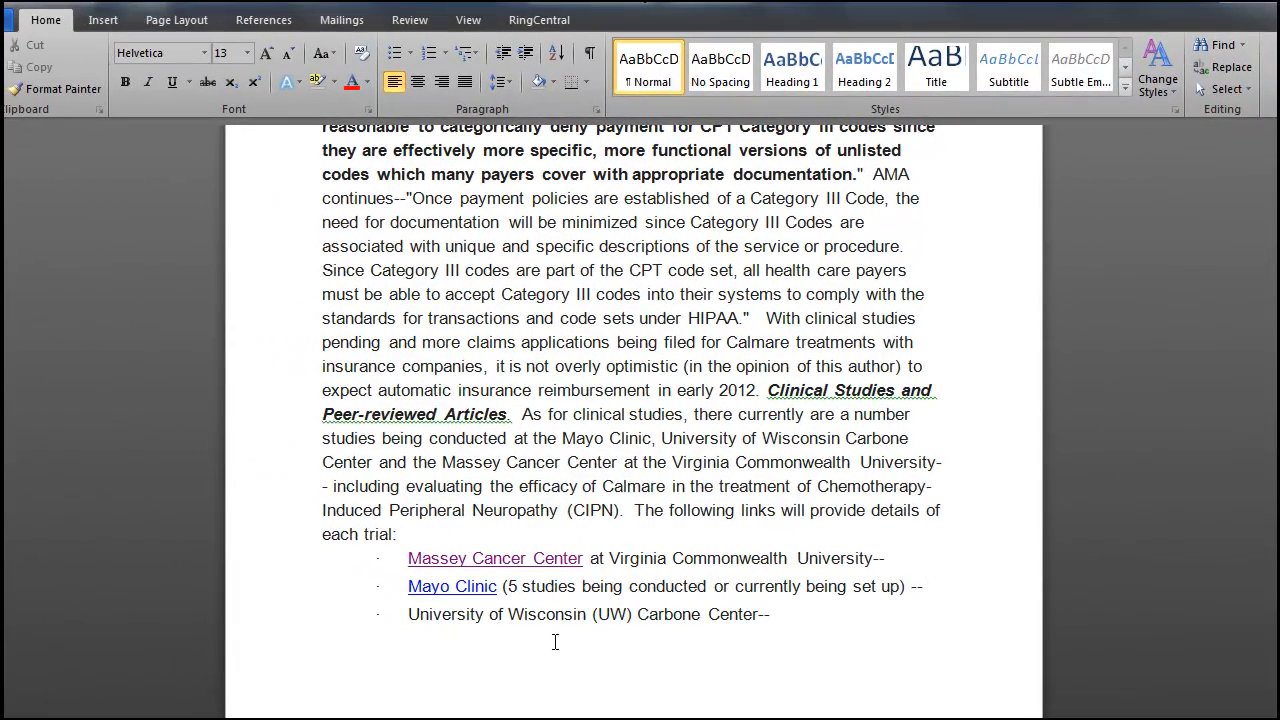
{"action": "scroll", "coordinate": [856, 598], "scroll_direction": "down", "scroll_amount": 6}
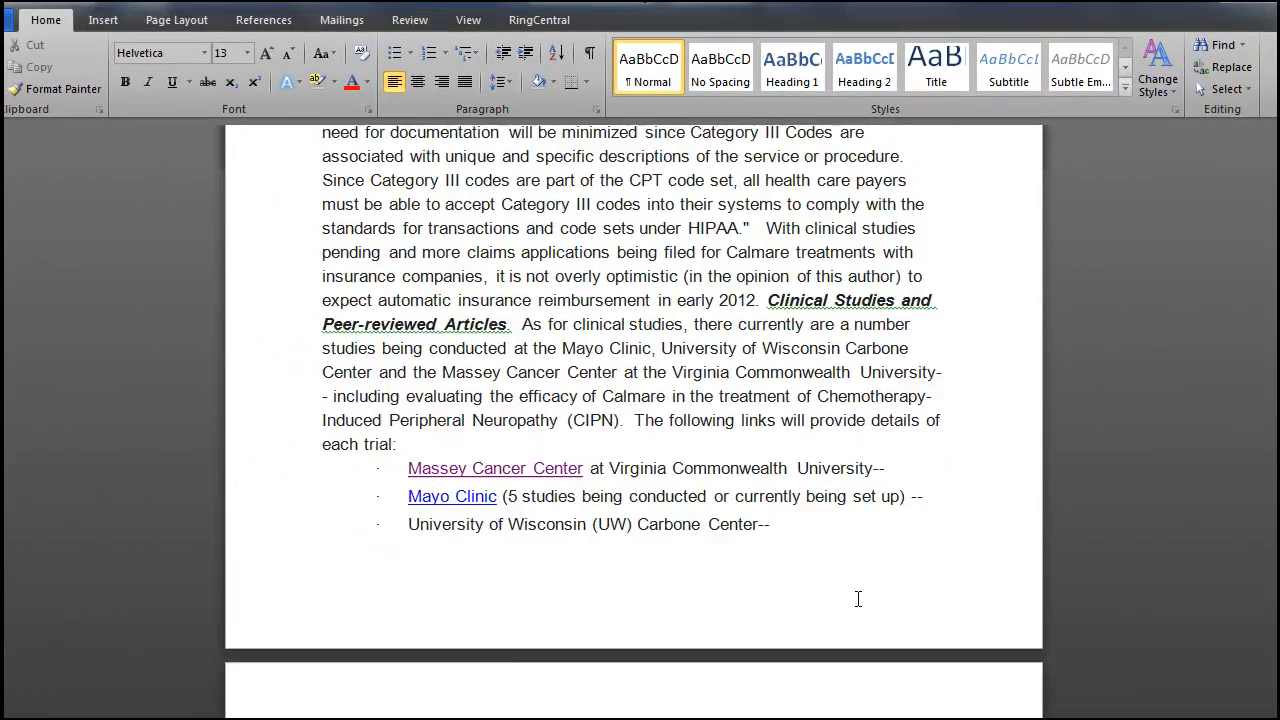
{"action": "scroll", "coordinate": [856, 598], "scroll_direction": "up", "scroll_amount": 4}
{"action": "scroll", "coordinate": [850, 602], "scroll_direction": "down", "scroll_amount": 10}
{"action": "scroll", "coordinate": [850, 605], "scroll_direction": "up", "scroll_amount": 9}
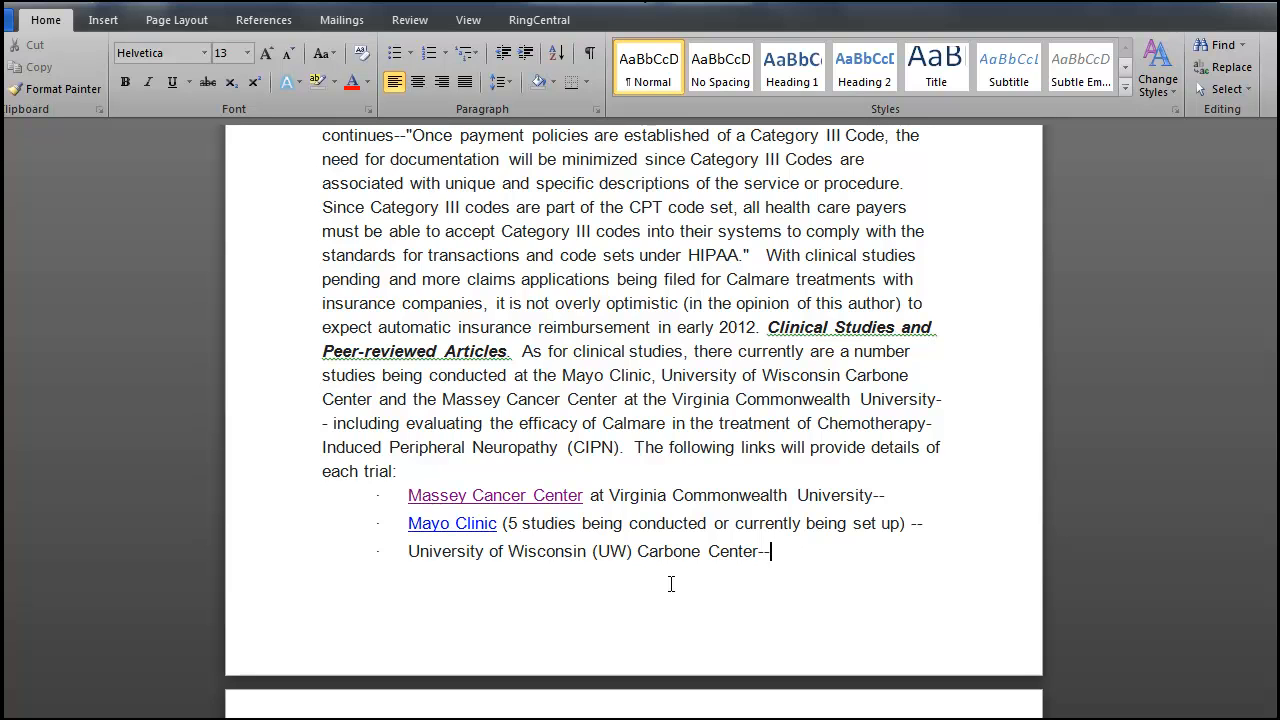
{"action": "scroll", "coordinate": [718, 548], "scroll_direction": "up", "scroll_amount": 7}
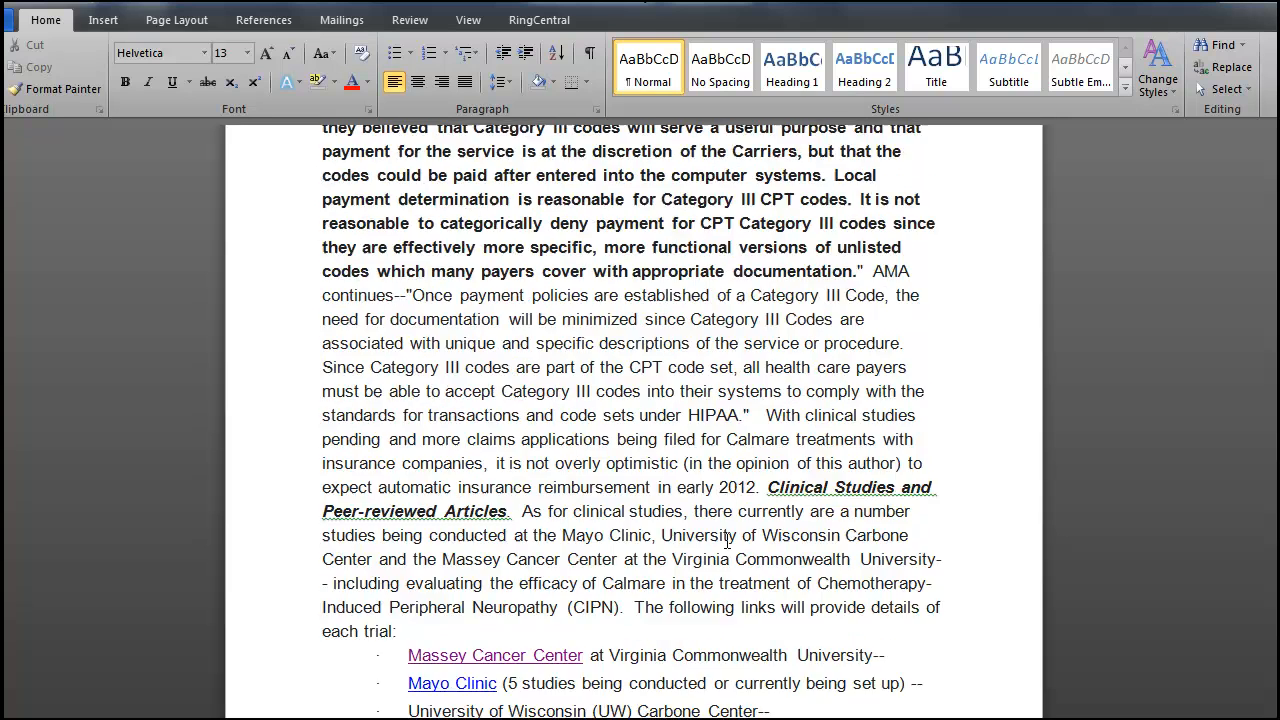
{"action": "scroll", "coordinate": [729, 545], "scroll_direction": "up", "scroll_amount": 5}
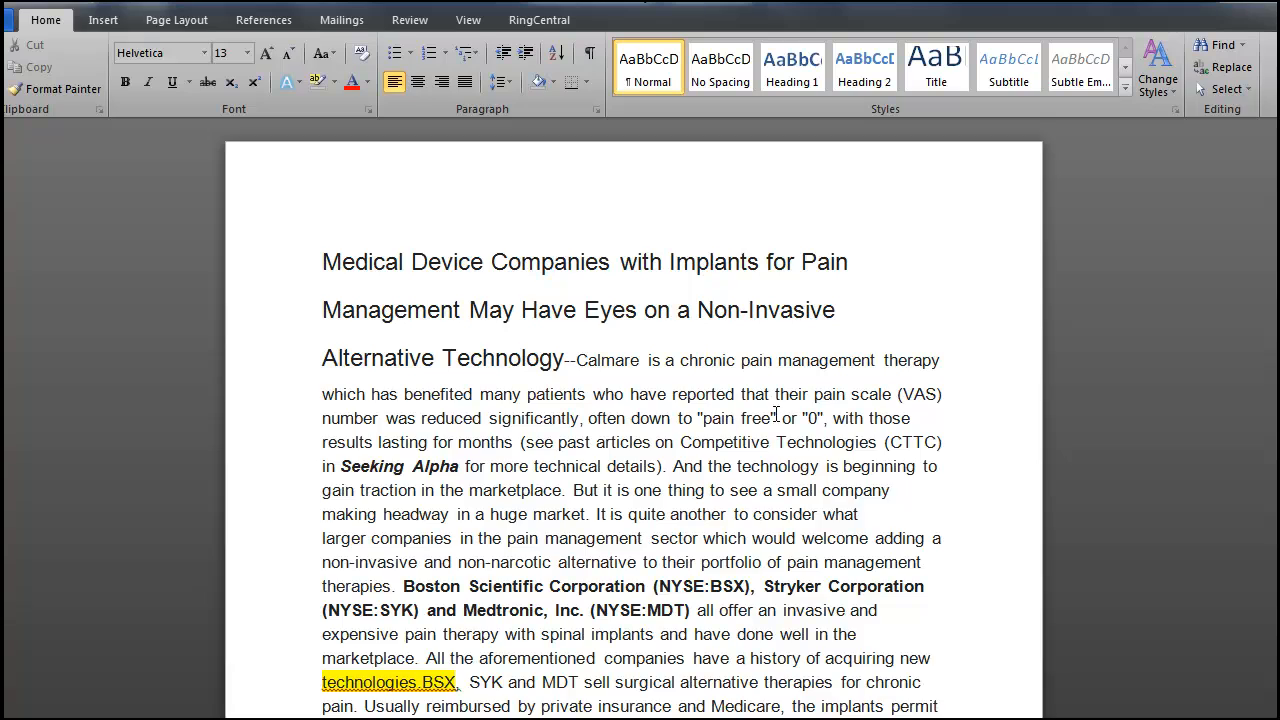
{"action": "scroll", "coordinate": [830, 499], "scroll_direction": "down", "scroll_amount": 5}
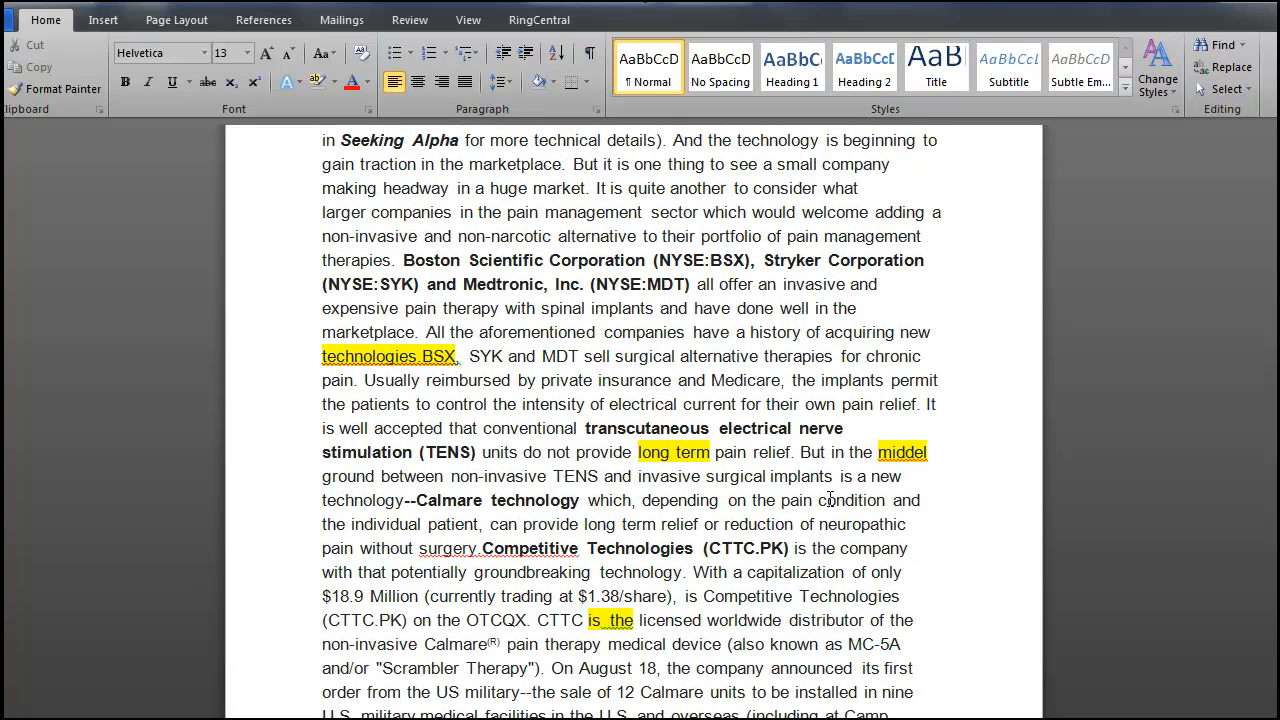
{"action": "scroll", "coordinate": [829, 479], "scroll_direction": "down", "scroll_amount": 4}
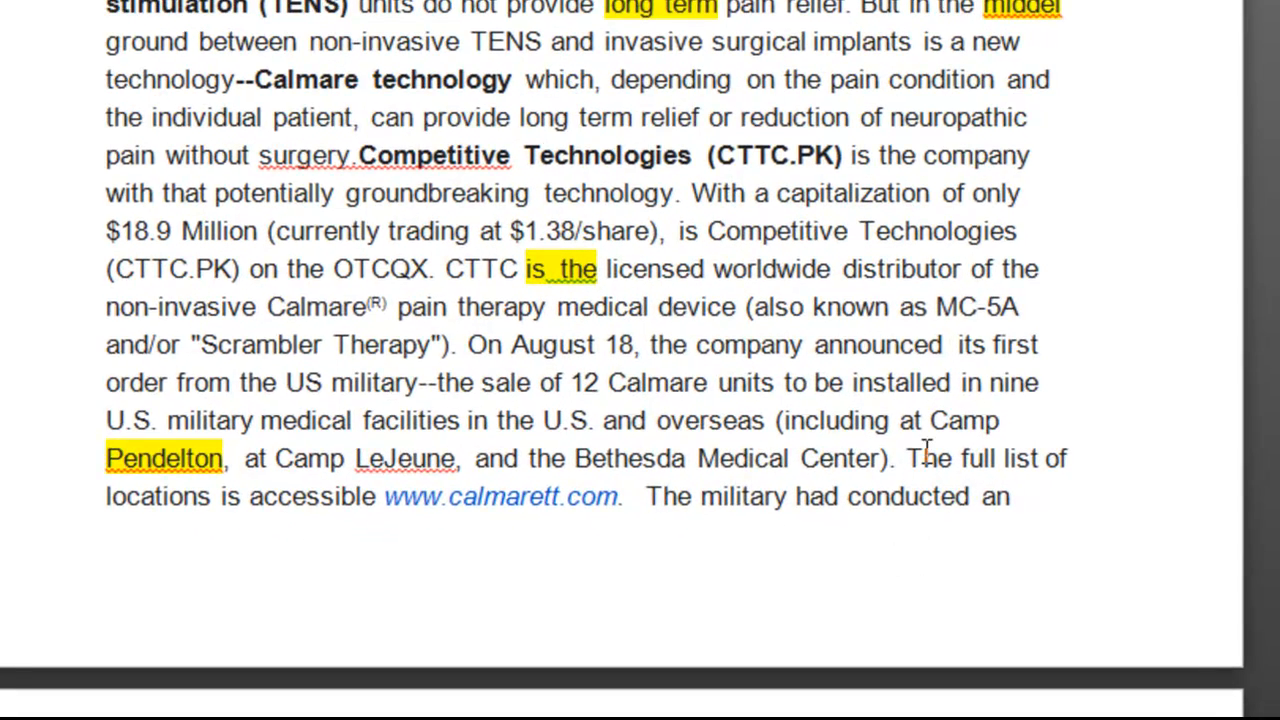
{"action": "left_click_drag", "start_coordinate": [386, 498], "coordinate": [620, 500]}
{"action": "key", "text": "ctrl+c"}
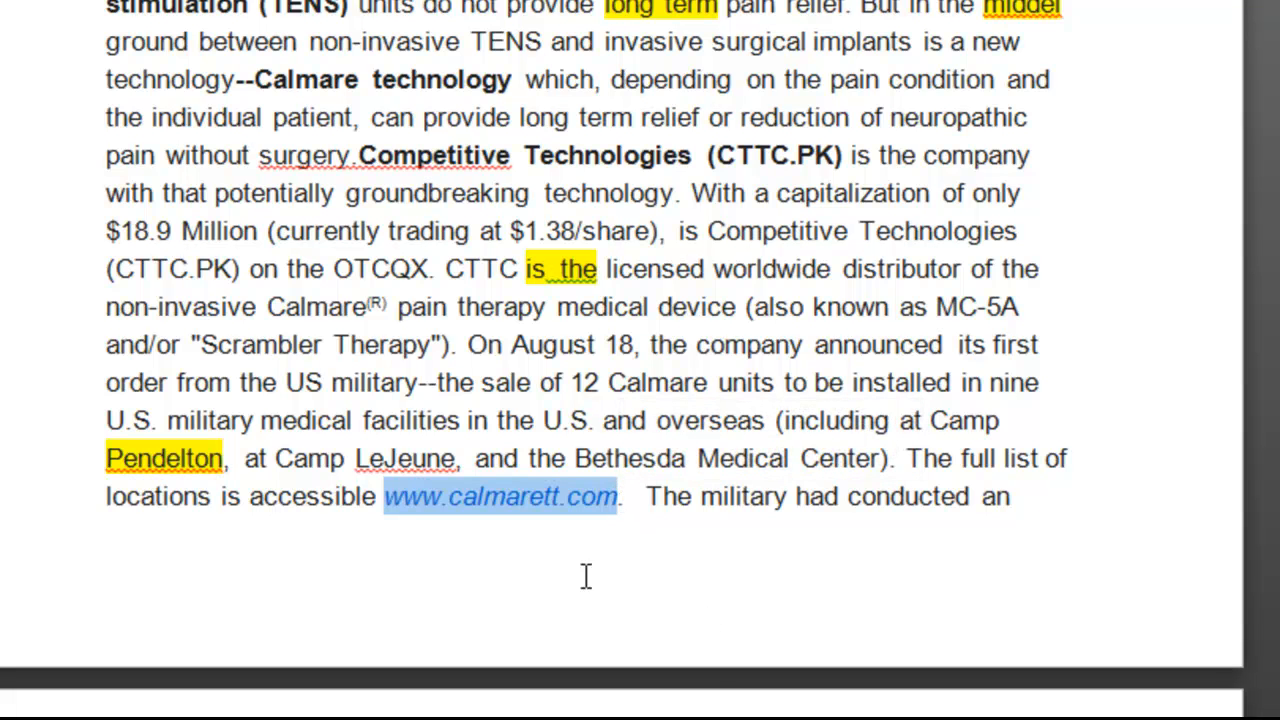
{"action": "left_click", "coordinate": [373, 500]}
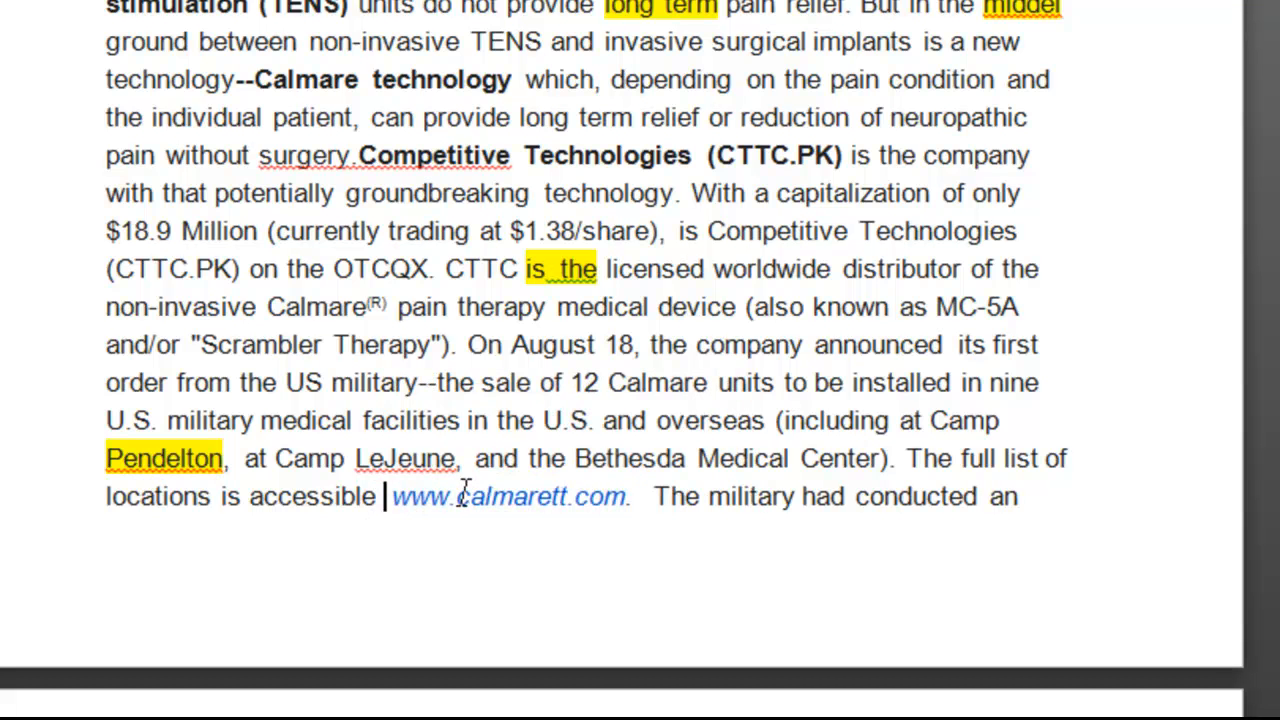
{"action": "type", "text": "HERE"}
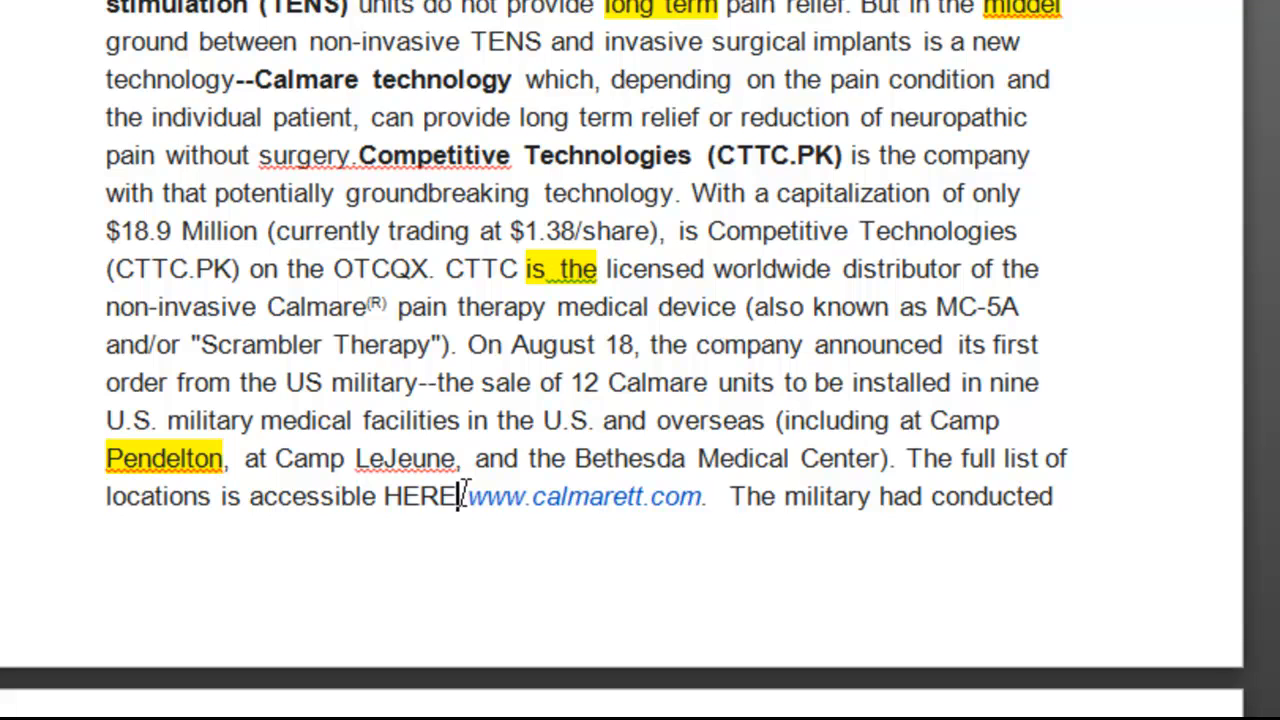
{"action": "left_click", "coordinate": [386, 496]}
{"action": "left_click_drag", "start_coordinate": [386, 496], "coordinate": [452, 498]}
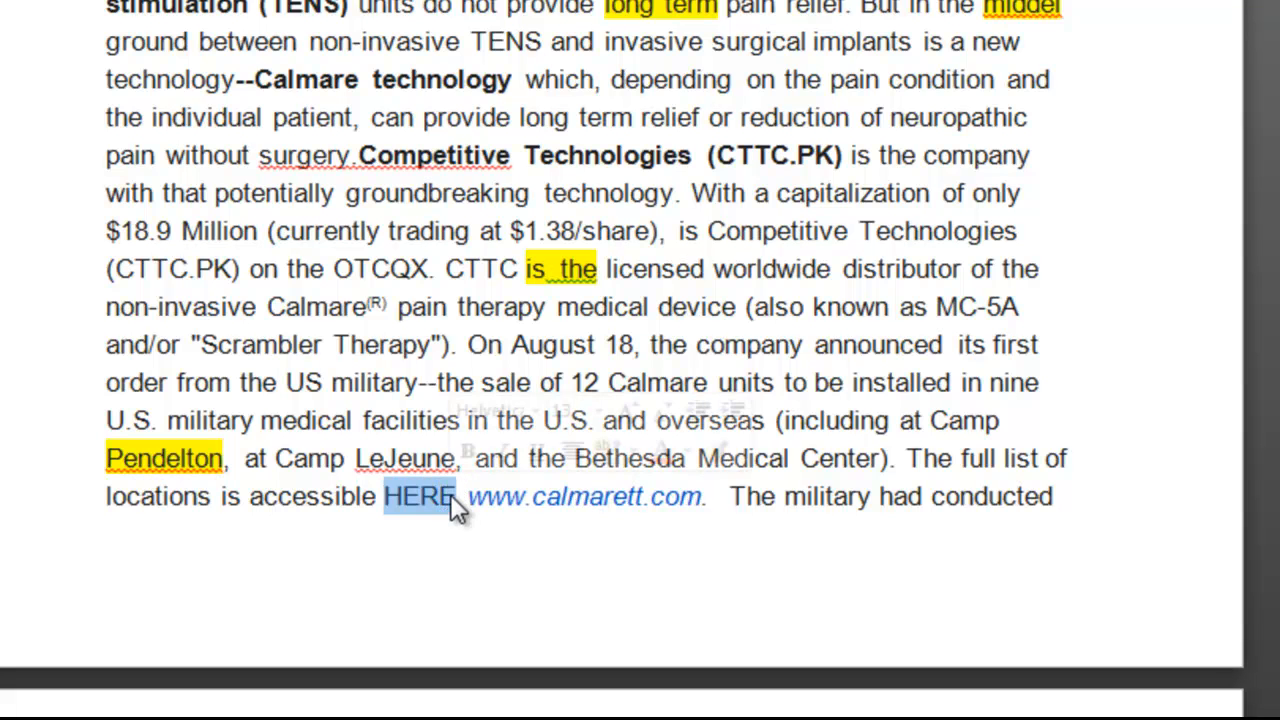
{"action": "right_click", "coordinate": [446, 502]}
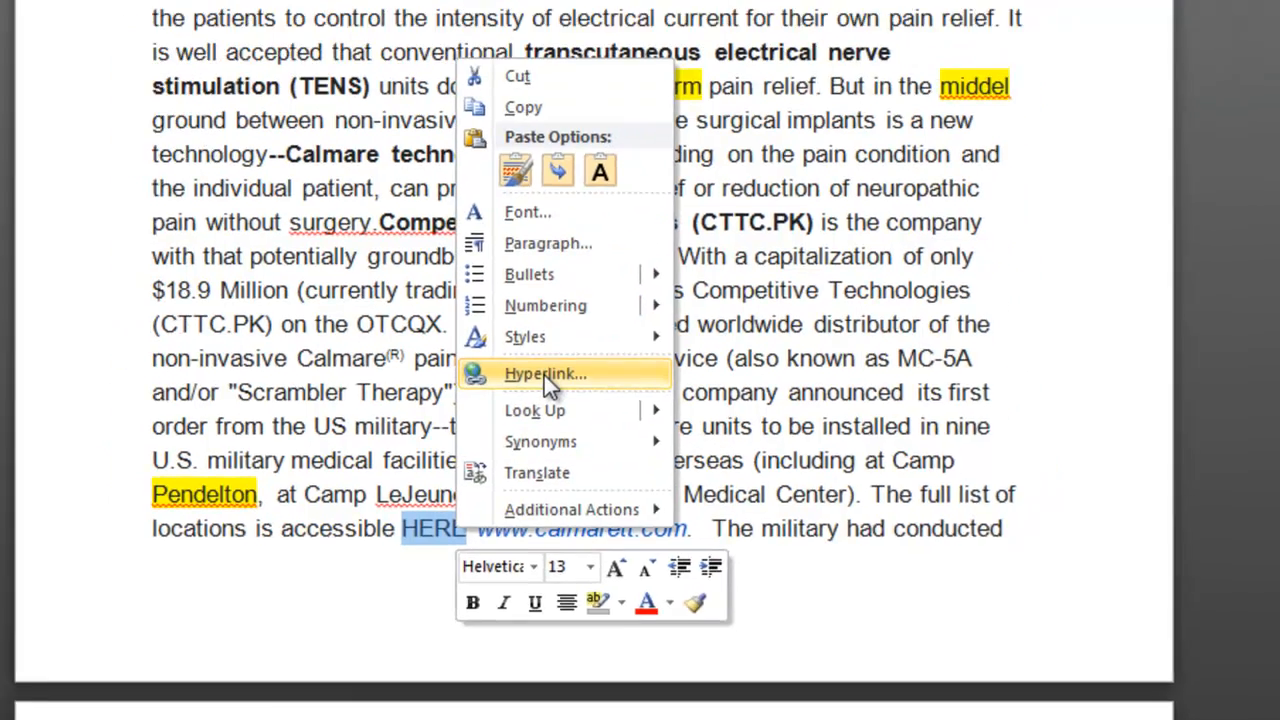
{"action": "left_click", "coordinate": [535, 325]}
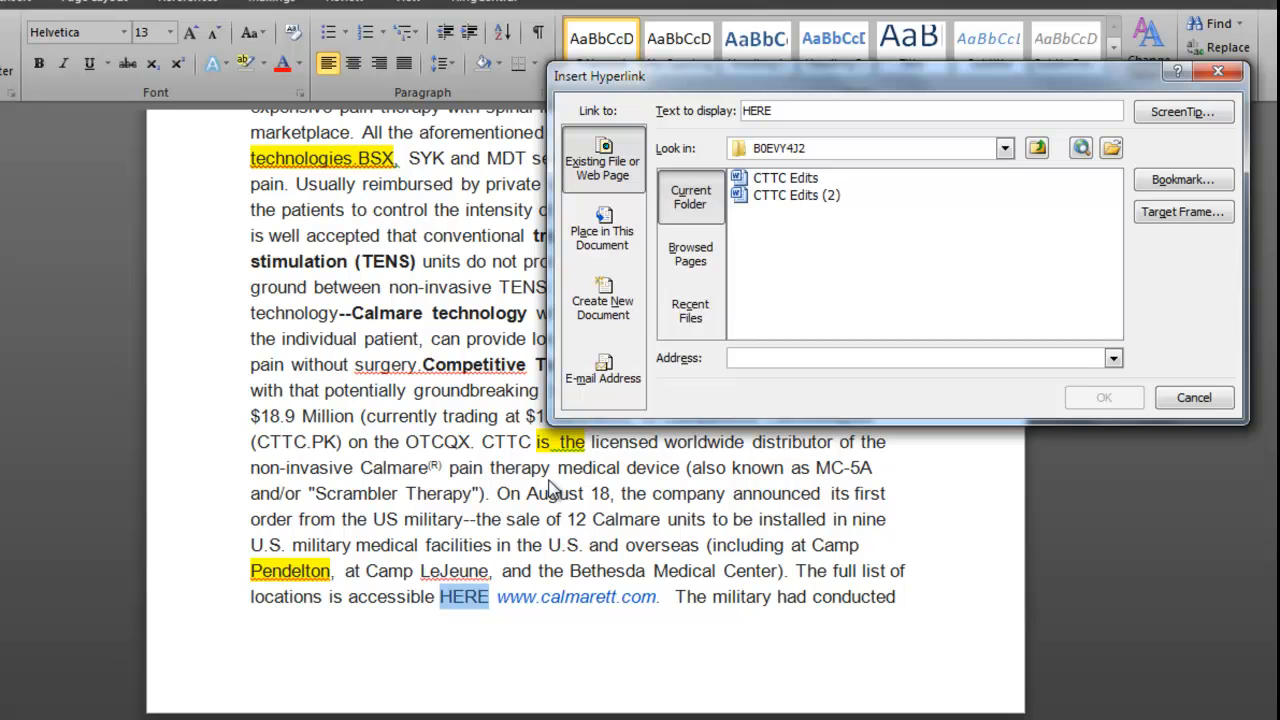
{"action": "key", "text": "ctrl+v"}
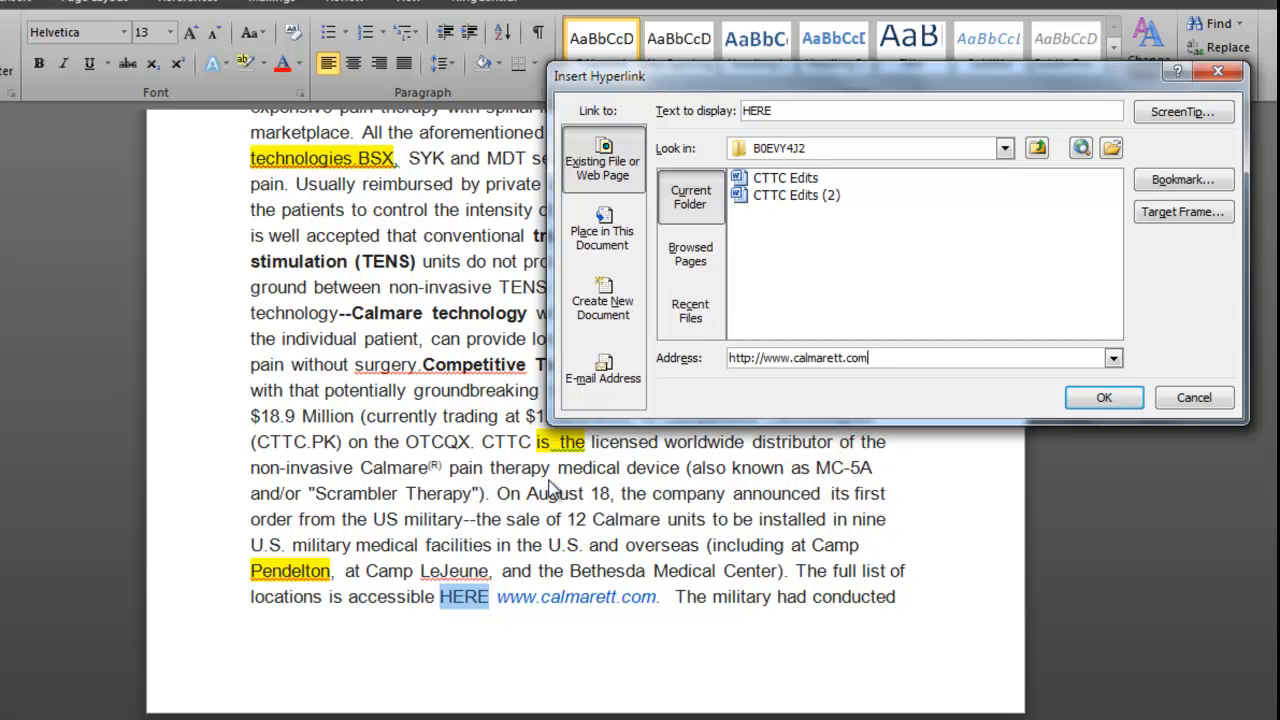
{"action": "left_click", "coordinate": [1100, 398]}
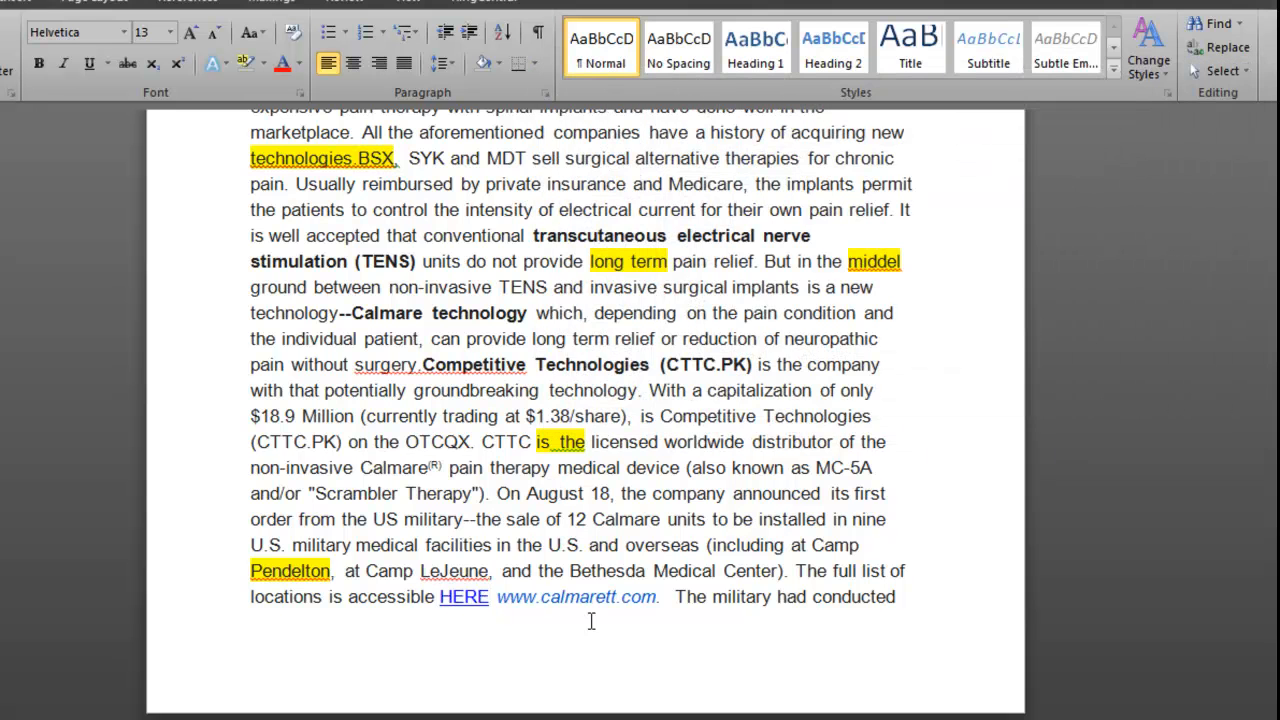
{"action": "left_click_drag", "start_coordinate": [499, 598], "coordinate": [660, 598]}
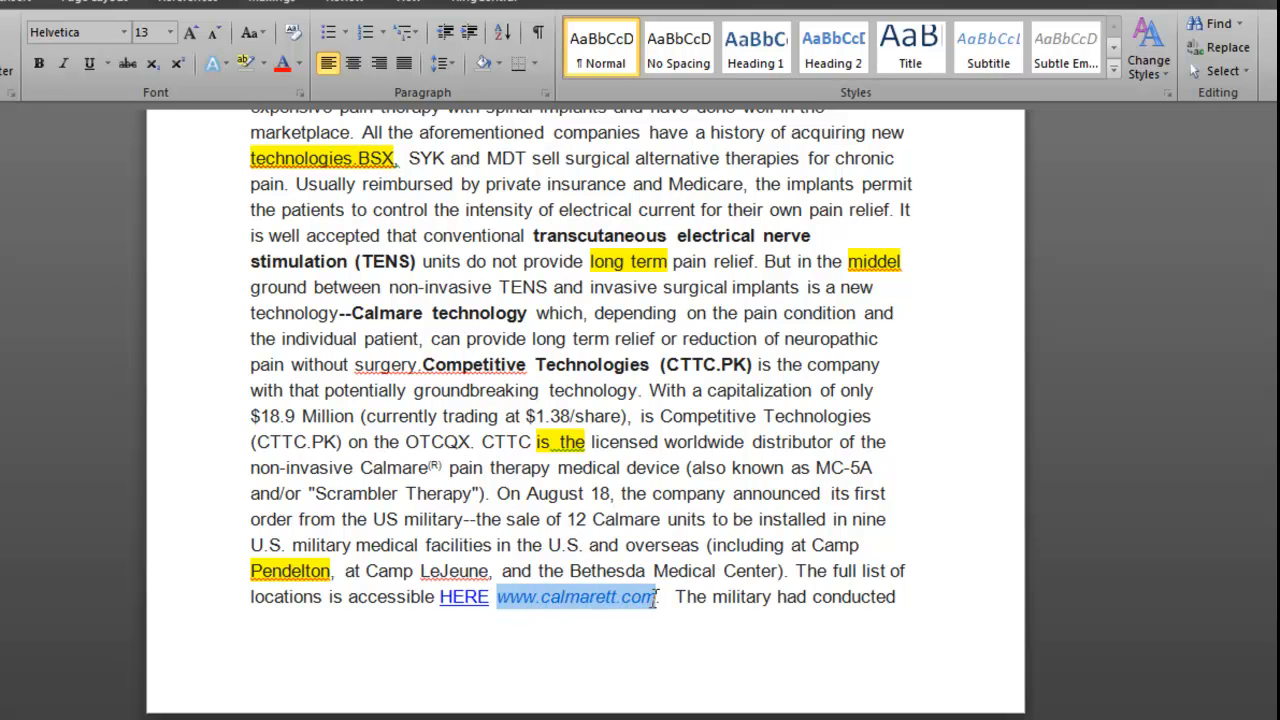
{"action": "key", "text": "Delete"}
{"action": "left_click", "coordinate": [688, 633]}
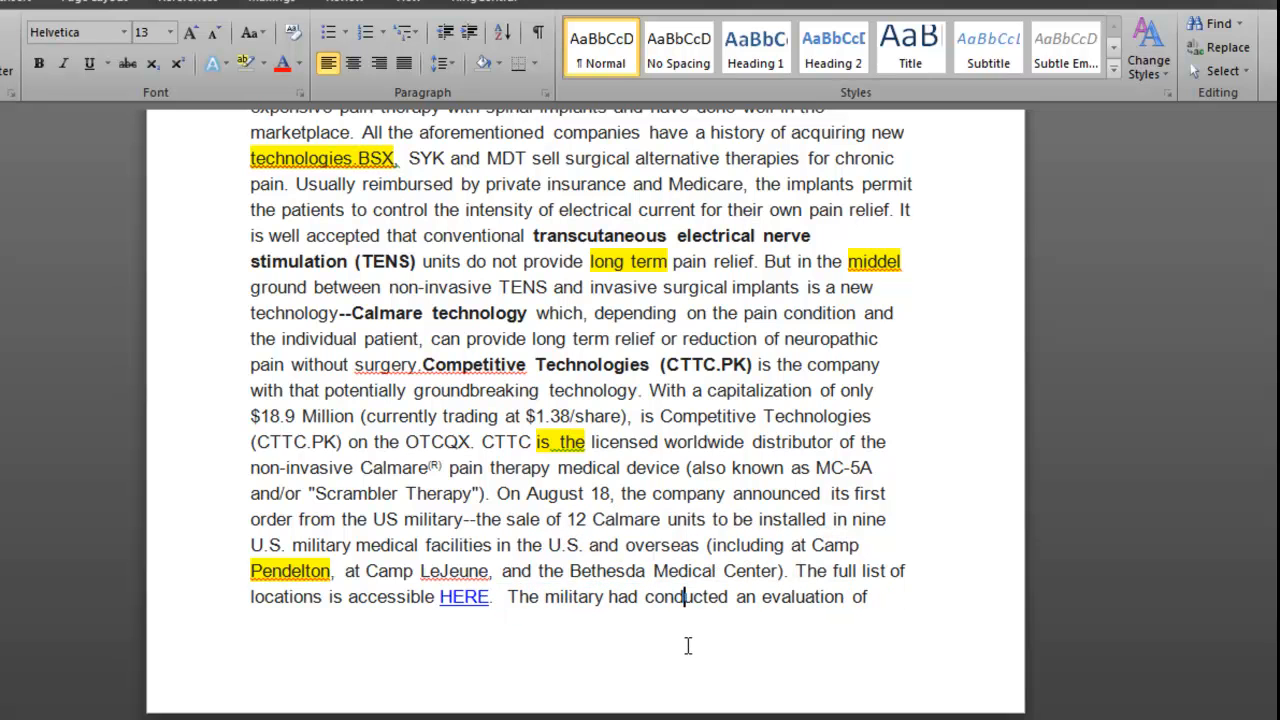